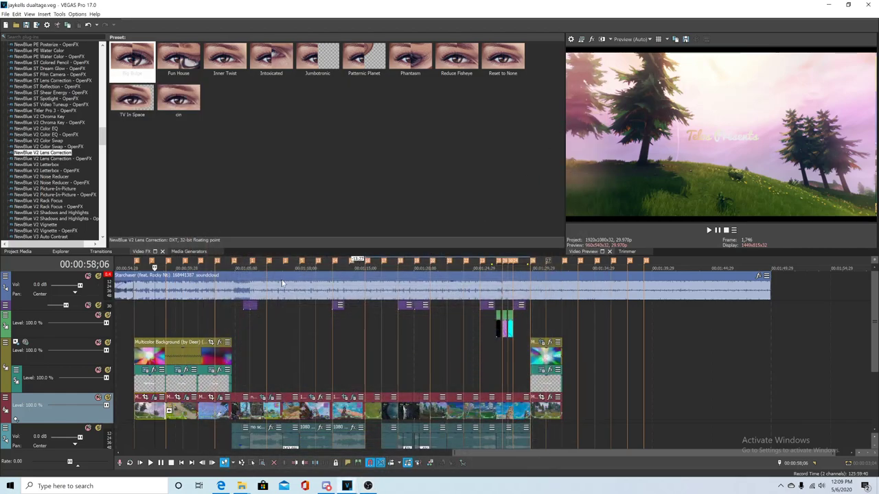
Inspect frames of the intro title section and the coloured overlay events in the dualtage project.
click(144, 386)
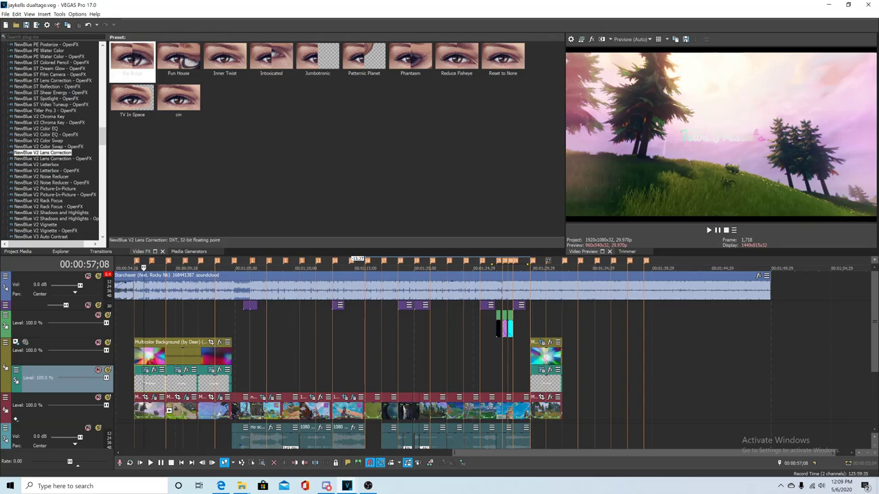
click(155, 387)
click(160, 387)
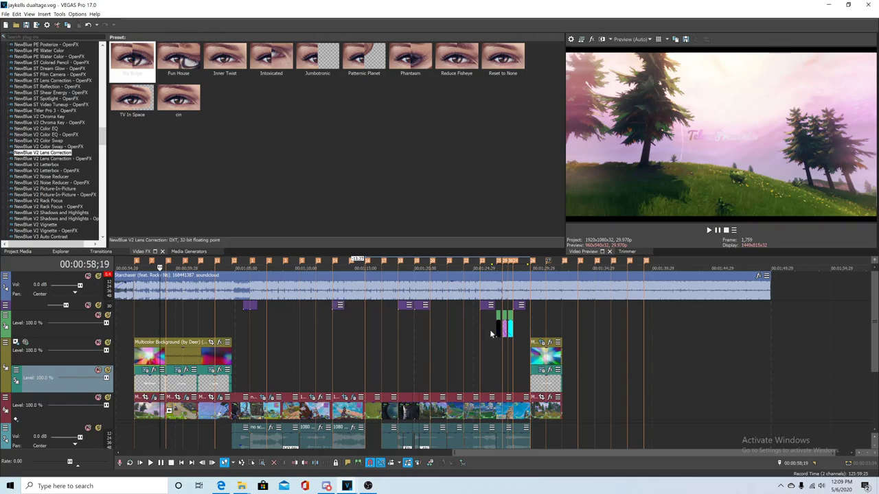
click(497, 328)
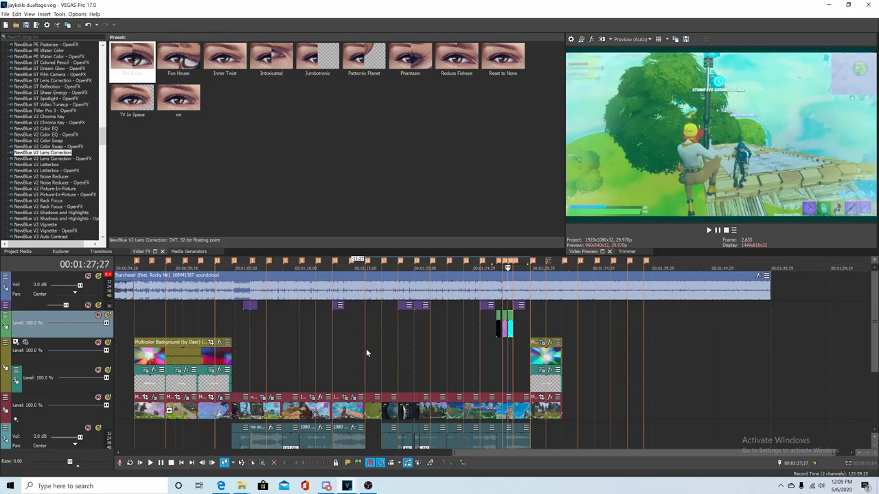
Preview the section around the 1080 no scope clip, pausing near 00:01:15.
scroll(390, 409, up, 2)
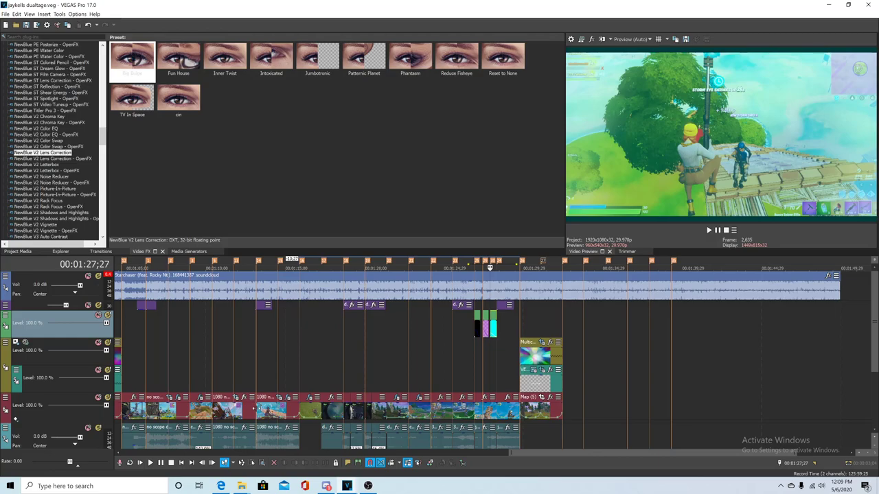
click(256, 408)
drag(240, 261, 294, 267)
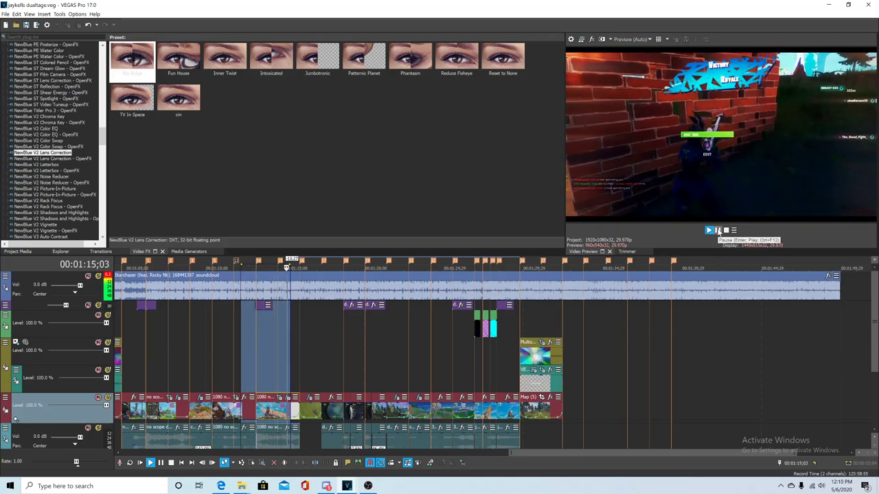
click(718, 232)
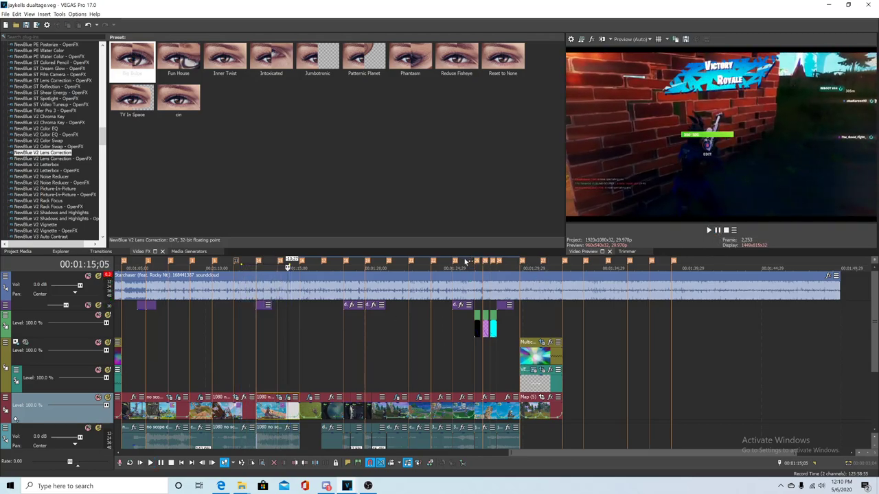
Preview the section with the short coloured overlay events, from 00:01:26;08 to 00:01:28;28.
drag(465, 261, 506, 267)
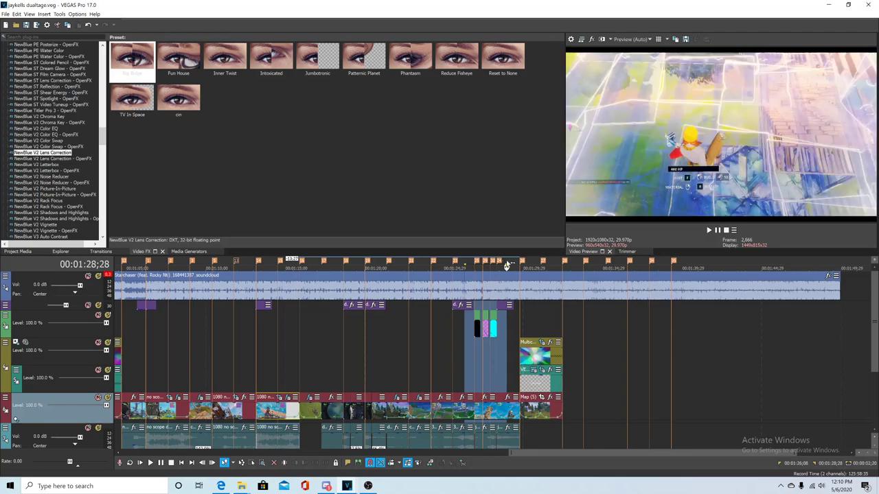
key(space)
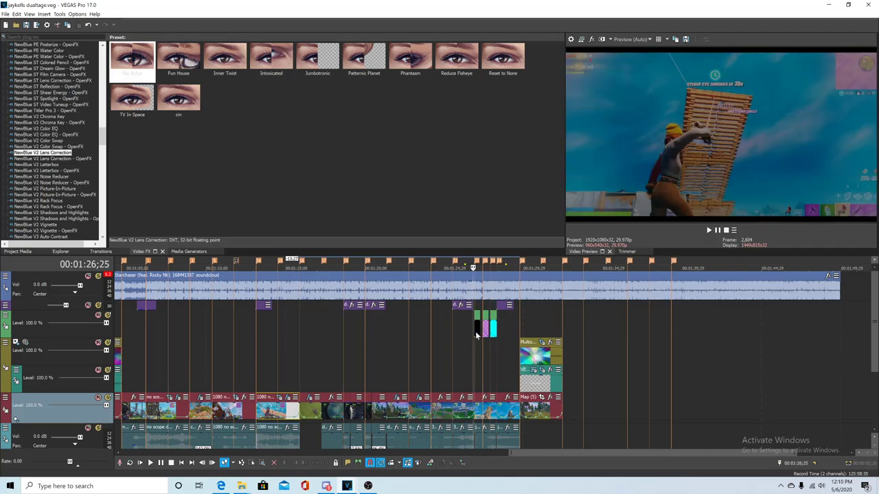
key(space)
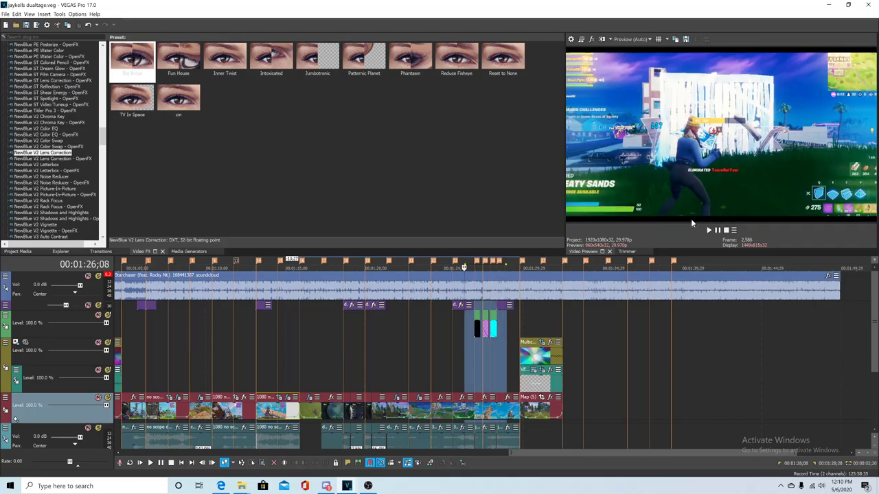
click(711, 231)
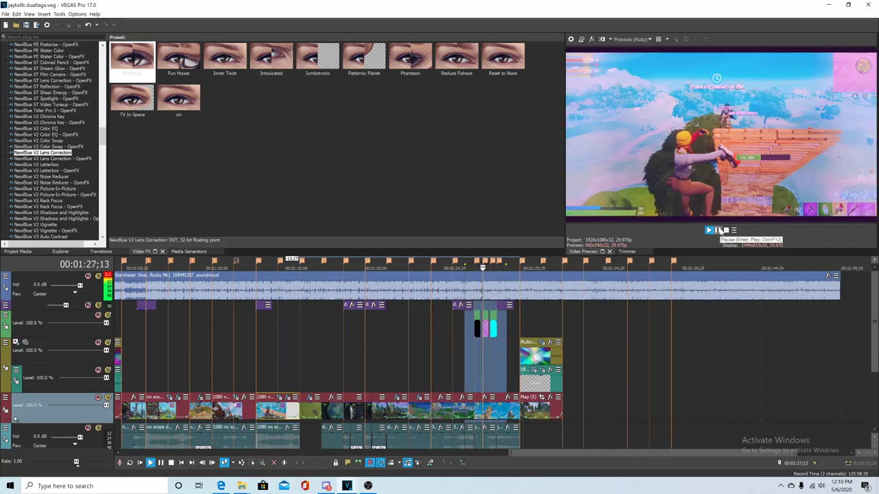
click(726, 230)
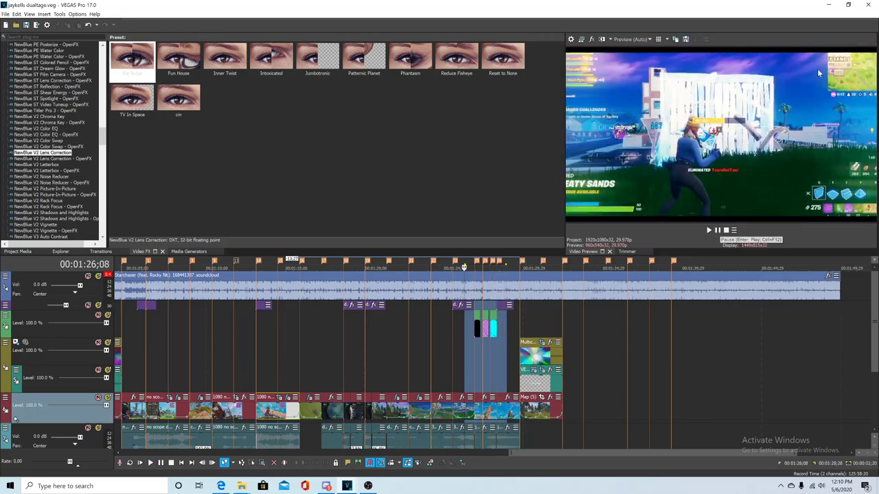
Minimize the dualtage project and switch to the Untitled project containing the About Me song.
click(825, 5)
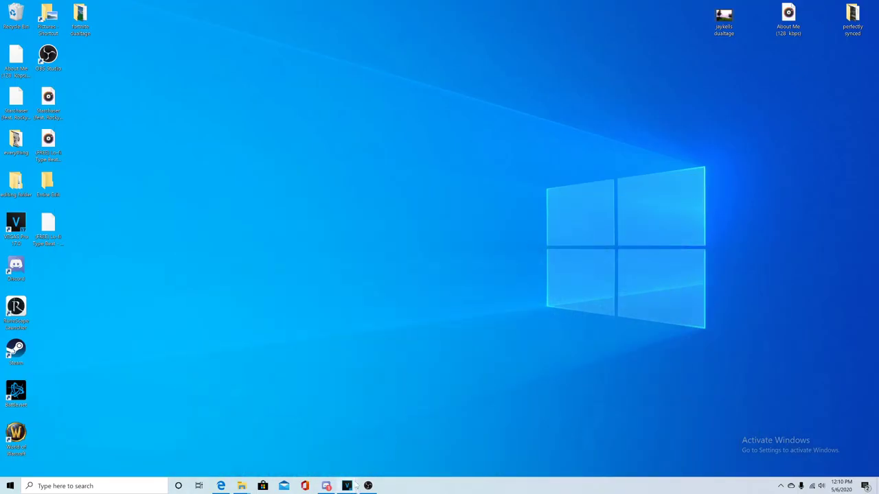
mouse_move(355, 486)
click(392, 439)
scroll(471, 324, down, 1)
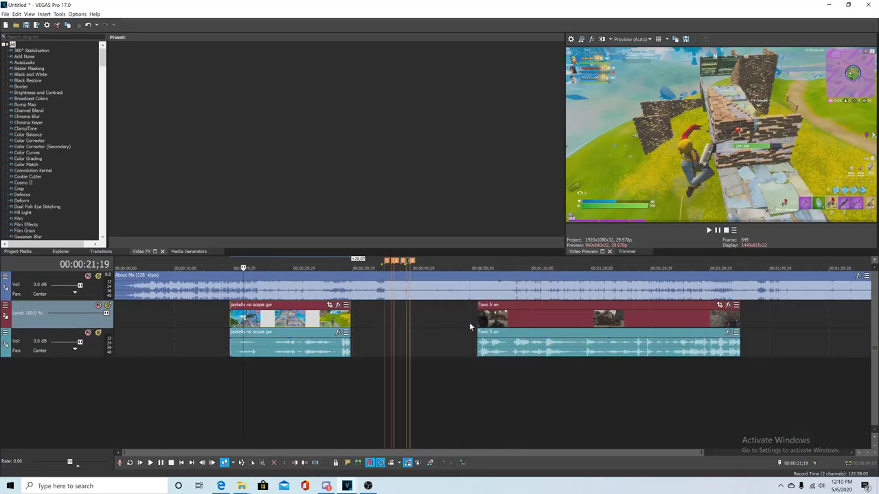
Inspect frames of the no scope gw and Toxic 5 on clips and the marked gap between them.
click(333, 289)
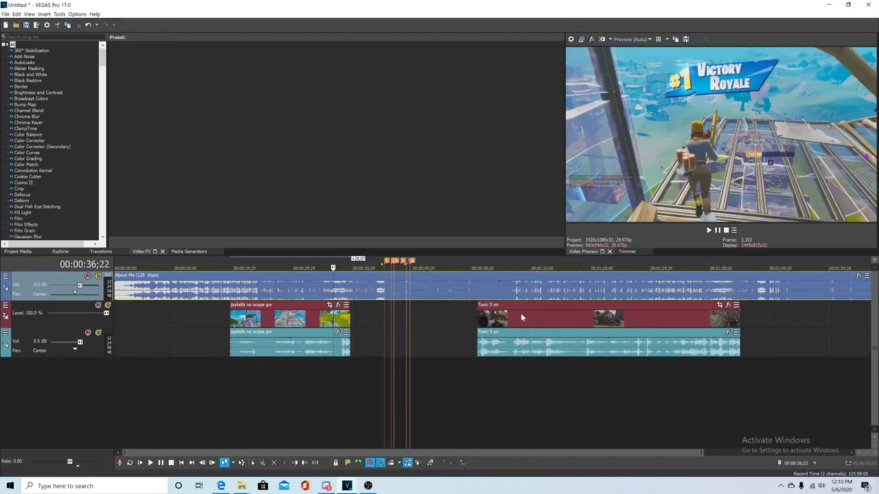
click(521, 320)
click(556, 322)
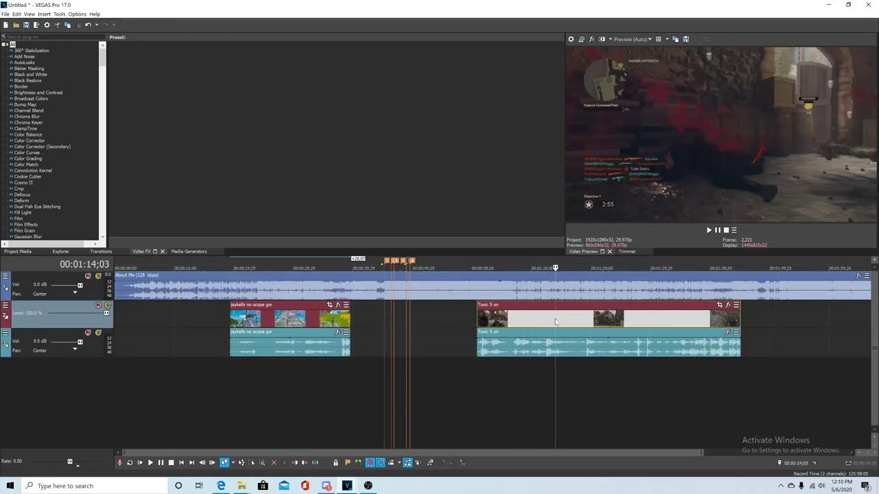
click(386, 324)
scroll(400, 324, up, 2)
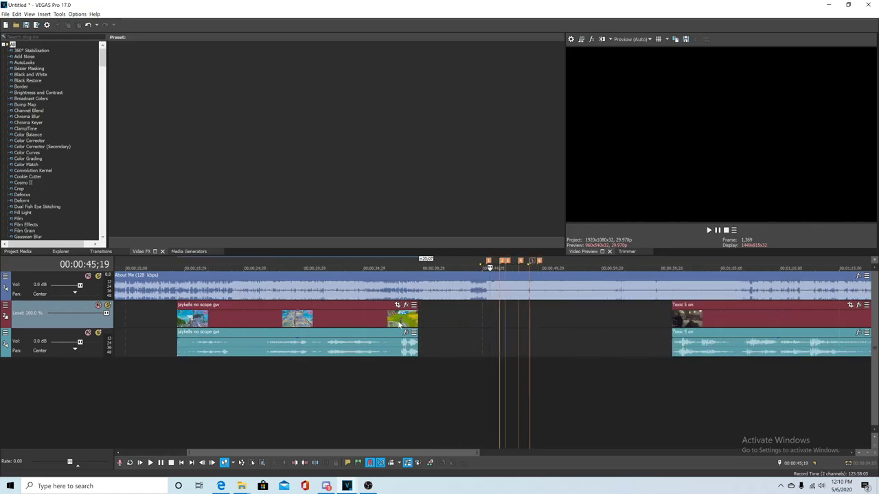
click(484, 313)
scroll(431, 308, down, 2)
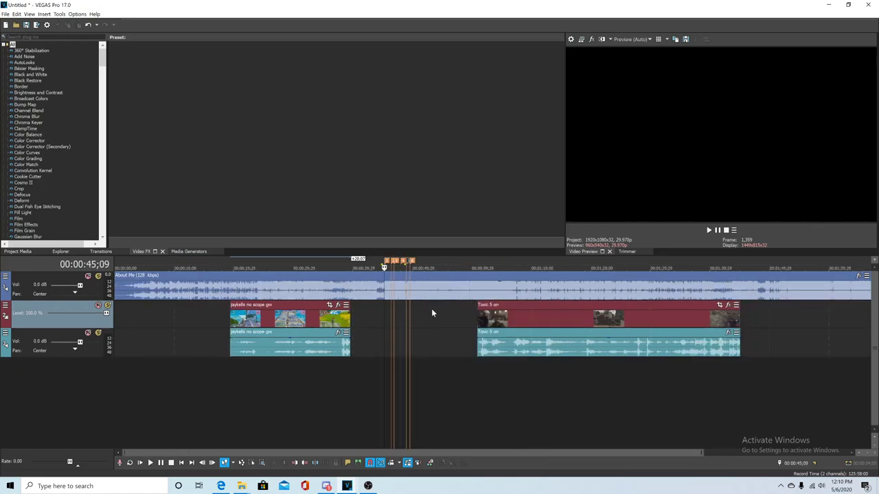
Examine the About Me waveform before and at the group of beat markers.
right_click(323, 291)
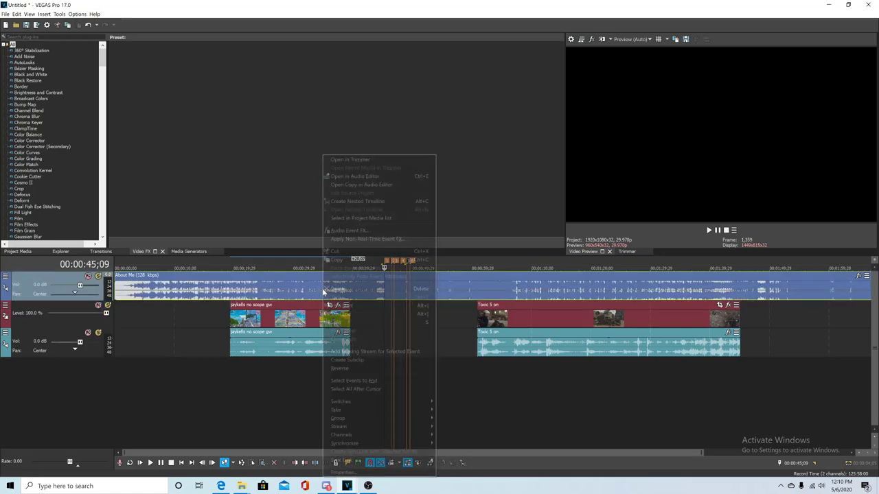
click(313, 293)
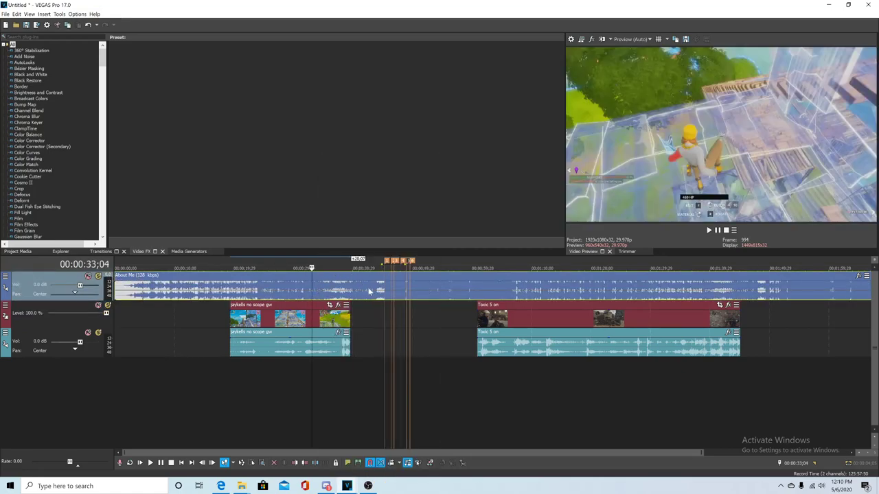
click(379, 297)
click(393, 298)
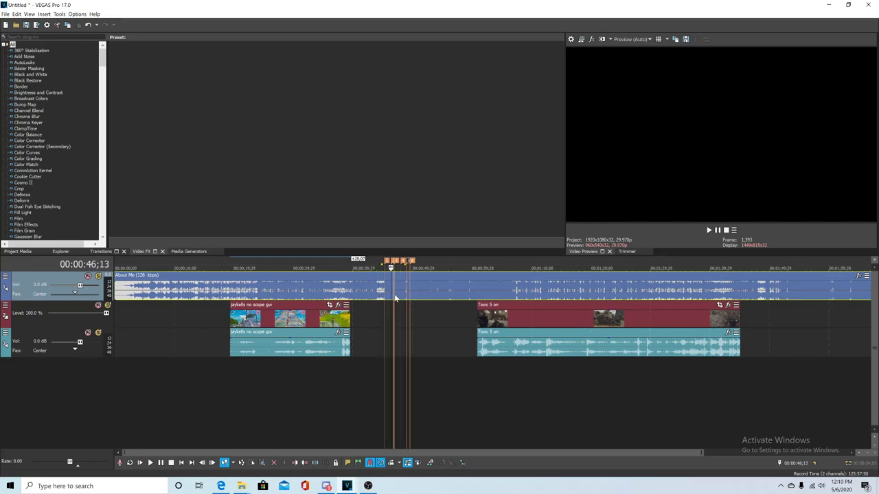
click(396, 298)
click(406, 298)
click(387, 298)
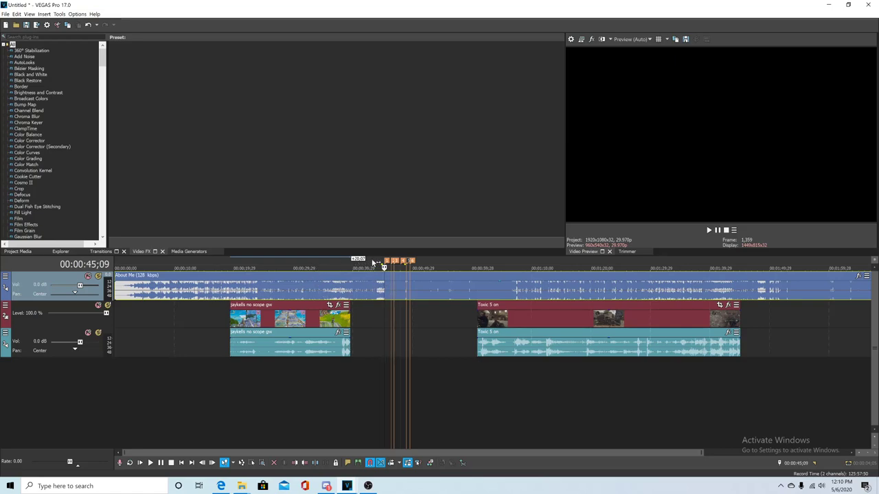
Play the song from shortly before the first marker, stop, and return the cursor to that marker.
click(369, 260)
click(710, 230)
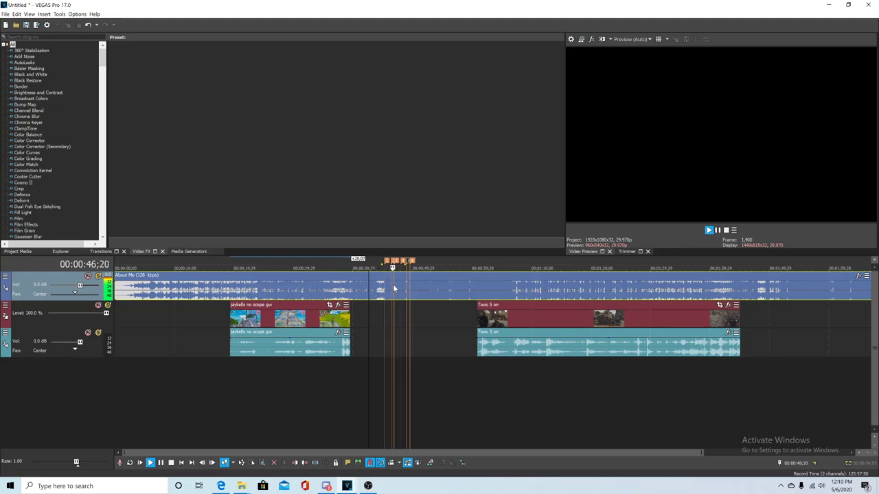
key(space)
click(385, 291)
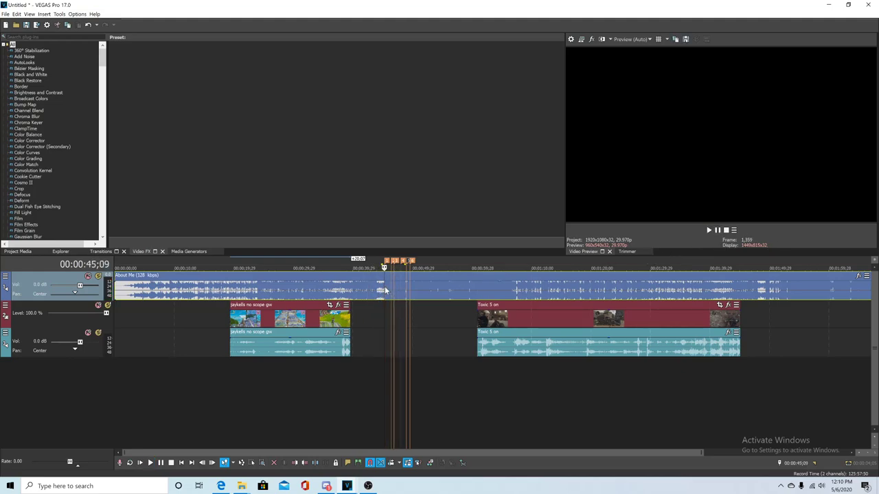
Play the About Me song from 00:00:44;21 through all the beat markers to check their timing.
scroll(395, 291, up, 3)
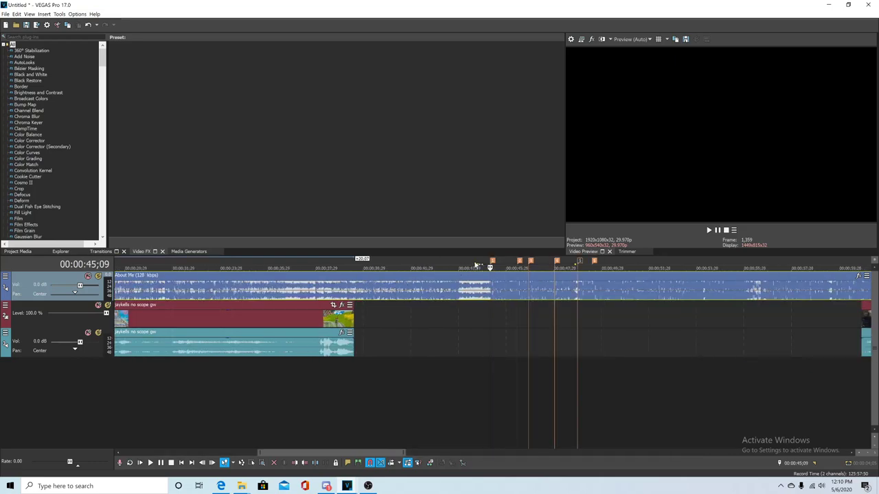
drag(475, 265, 607, 266)
click(476, 292)
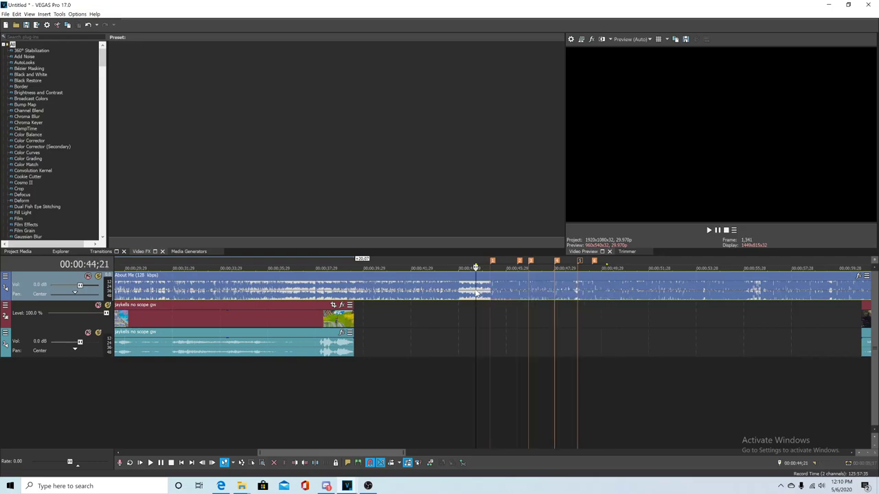
click(709, 232)
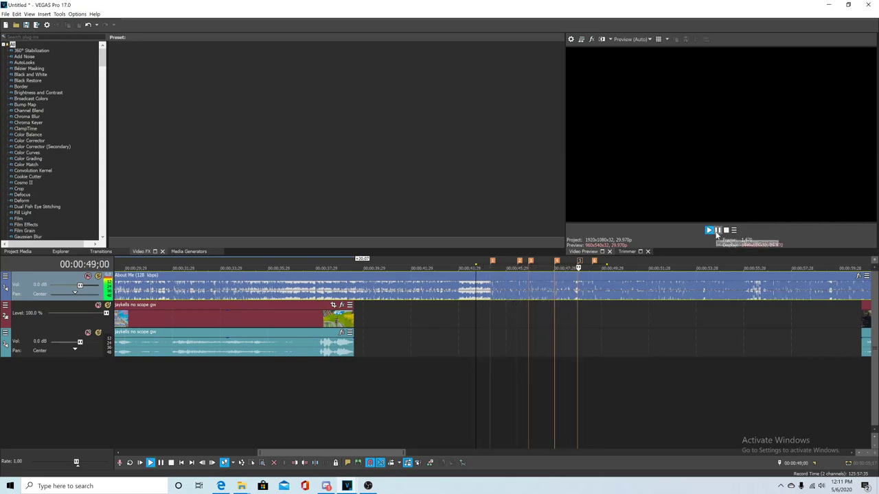
click(718, 232)
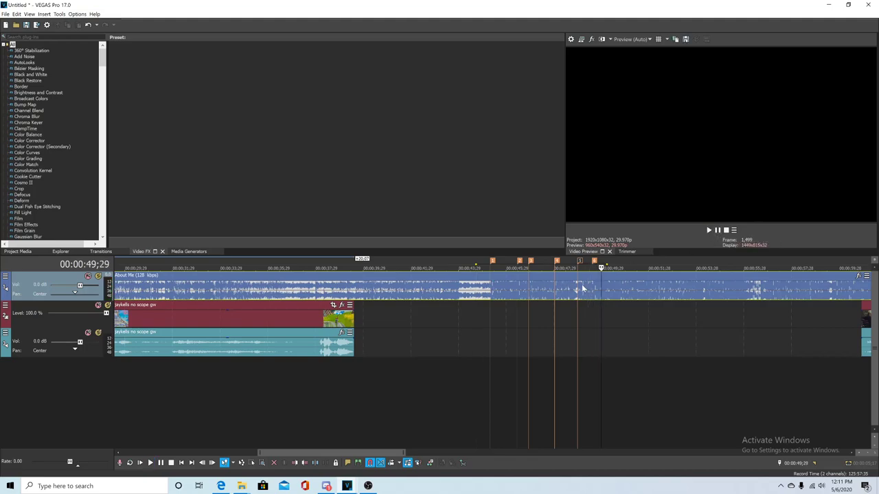
Move the fifth beat marker slightly later, to the beat at 00:00:49;05.
click(582, 288)
scroll(593, 300, up, 3)
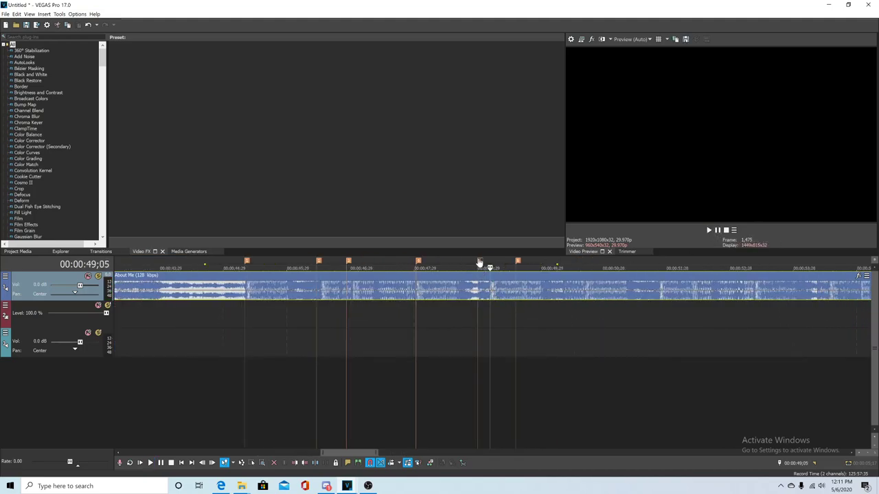
drag(479, 263, 487, 265)
scroll(450, 404, down, 5)
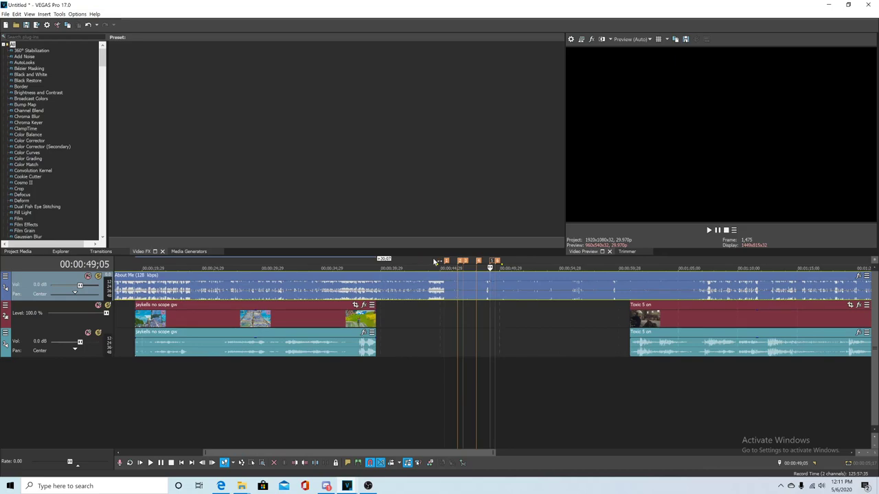
Try adding the no scope gw clip from the fortnite dualtage folder to the timeline at 00:00:27;23.
click(318, 314)
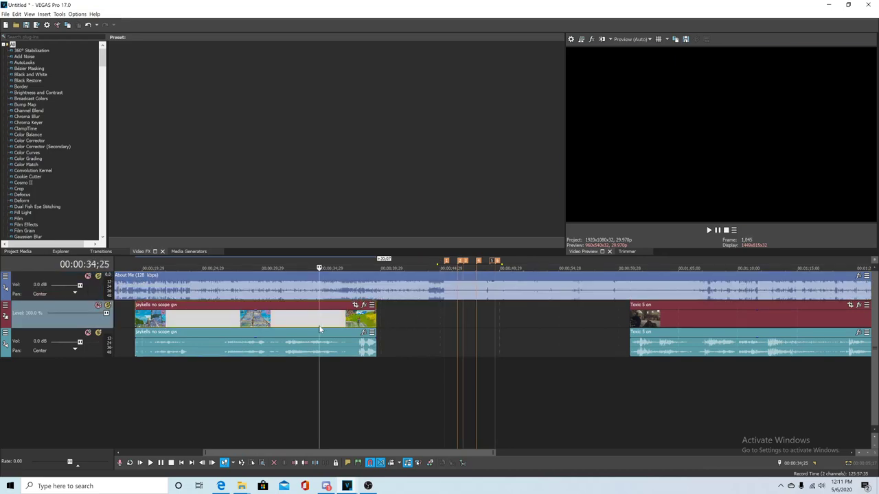
click(235, 320)
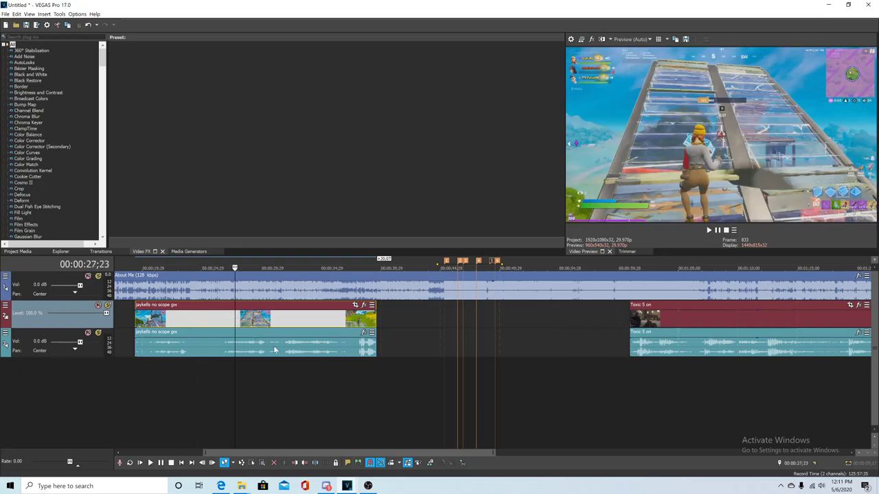
mouse_move(241, 486)
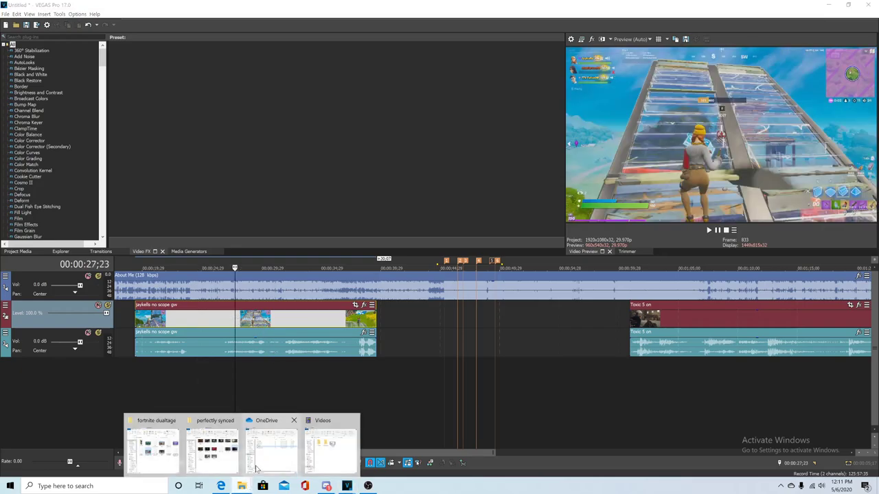
click(153, 440)
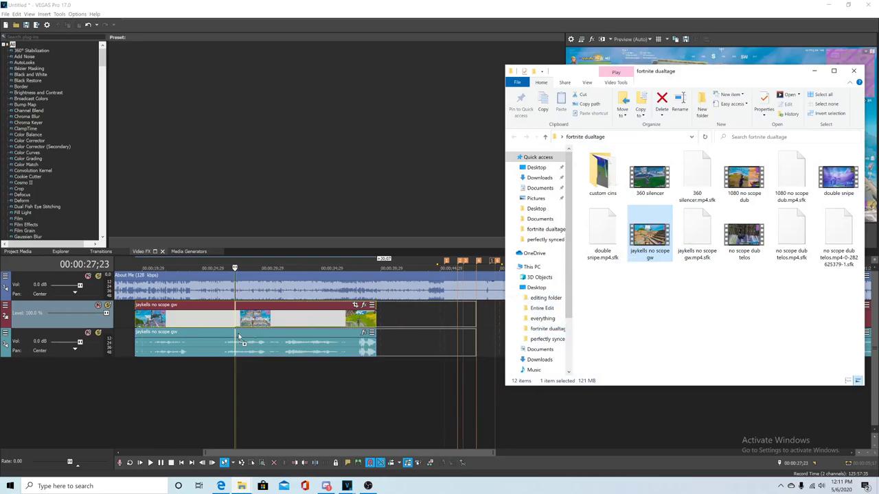
click(812, 72)
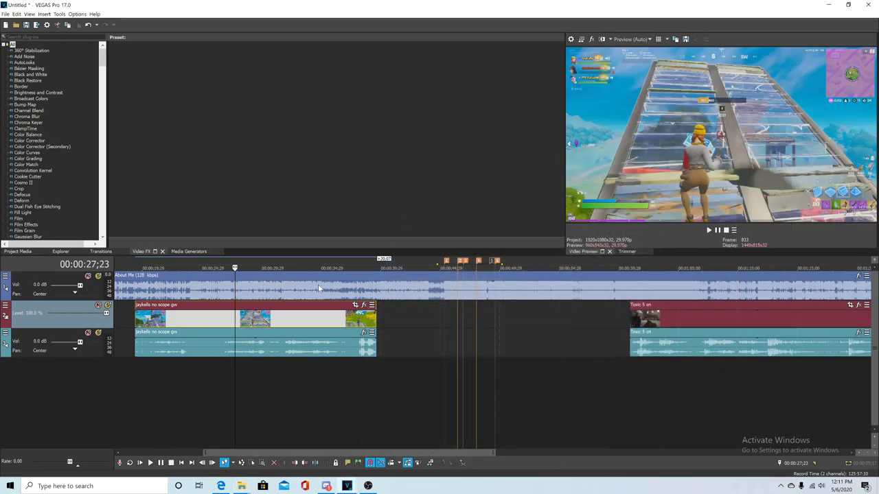
click(286, 315)
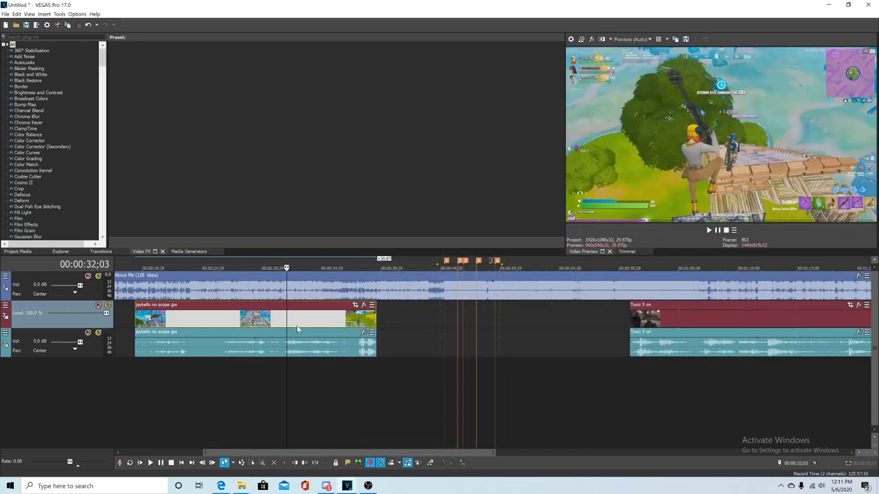
Disable resampling on the no scope gw video event and mute its audio event.
right_click(298, 322)
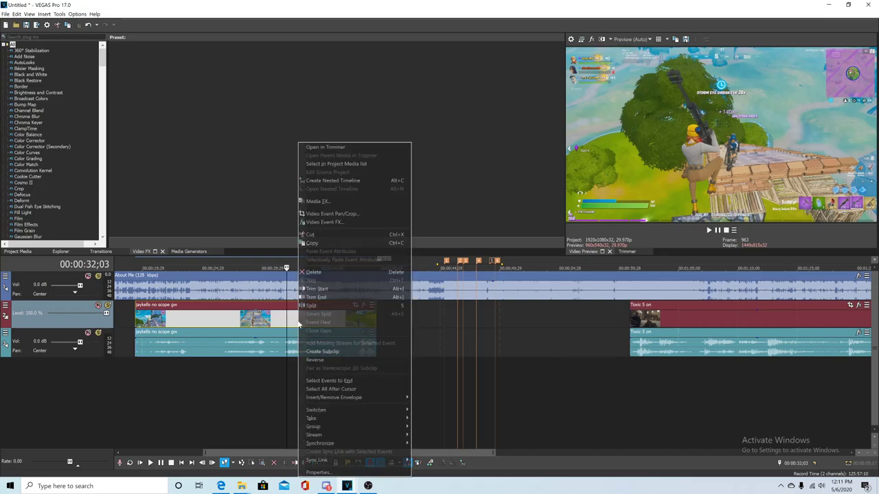
click(317, 473)
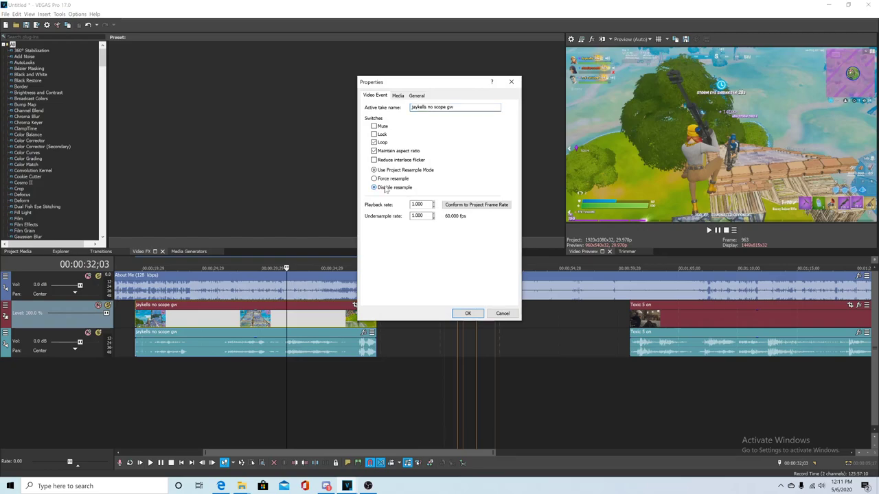
click(467, 313)
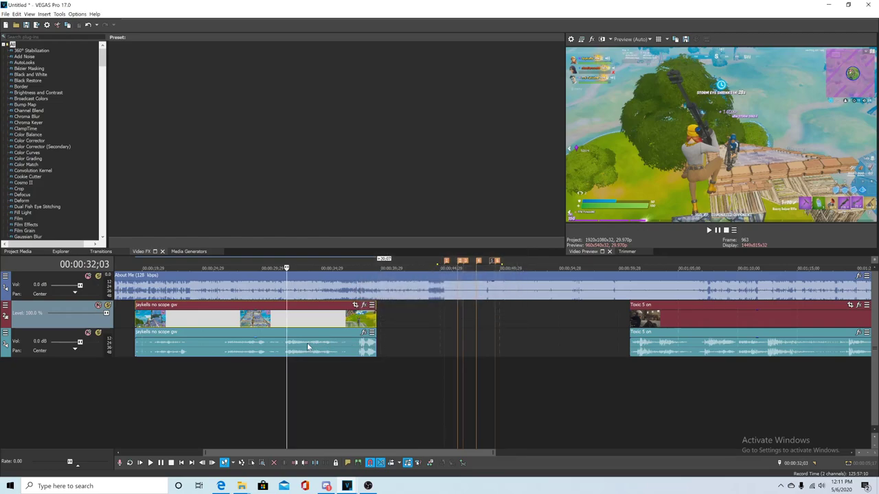
right_click(307, 345)
click(327, 338)
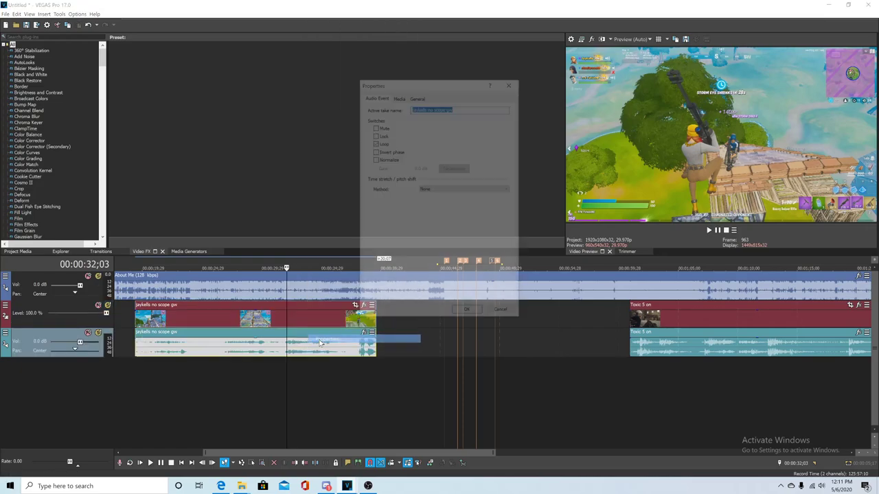
click(376, 126)
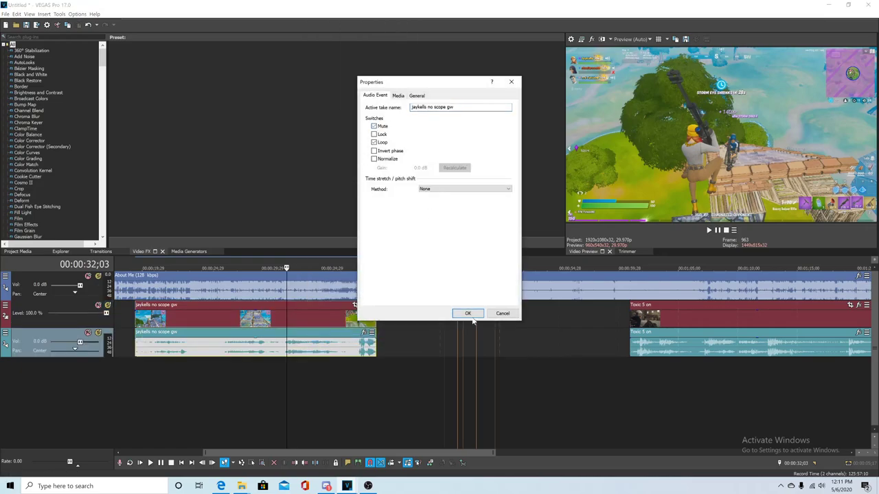
click(468, 313)
Move the no scope gw clip later across the beat markers and split it at the sniper shot at 00:00:44;19.
drag(265, 321, 409, 323)
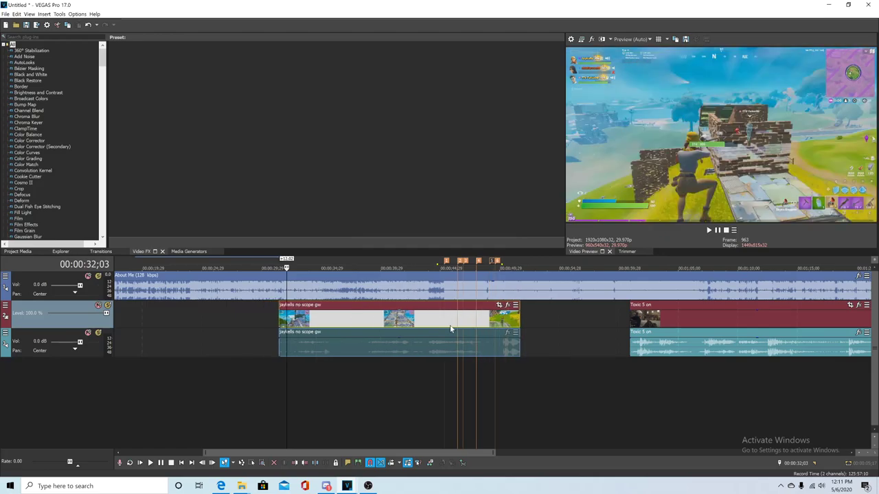
click(408, 323)
click(424, 322)
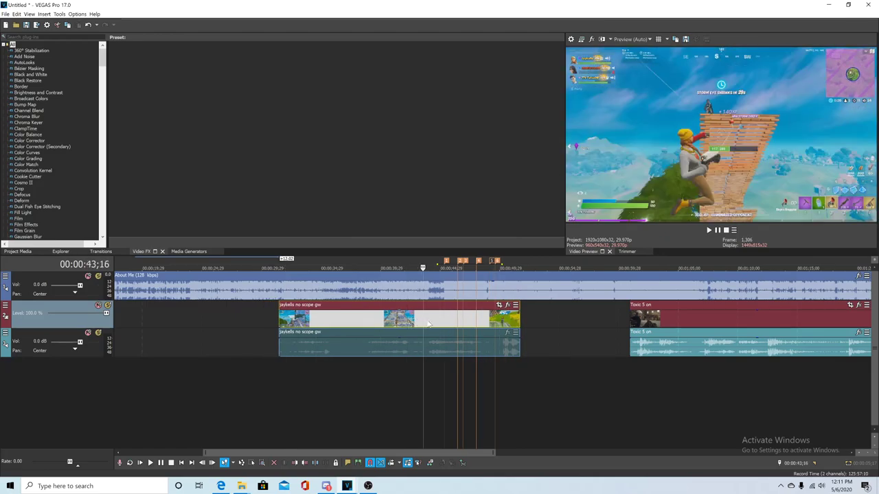
click(427, 324)
key(space)
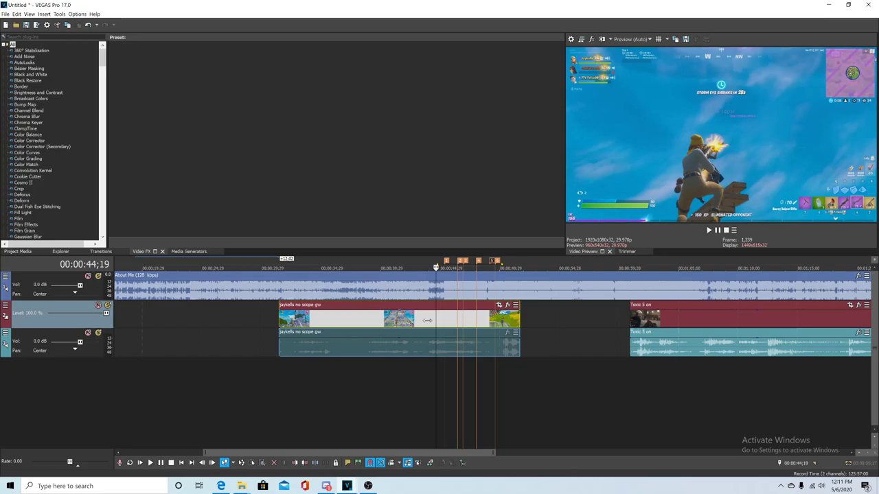
key(s)
key(w)
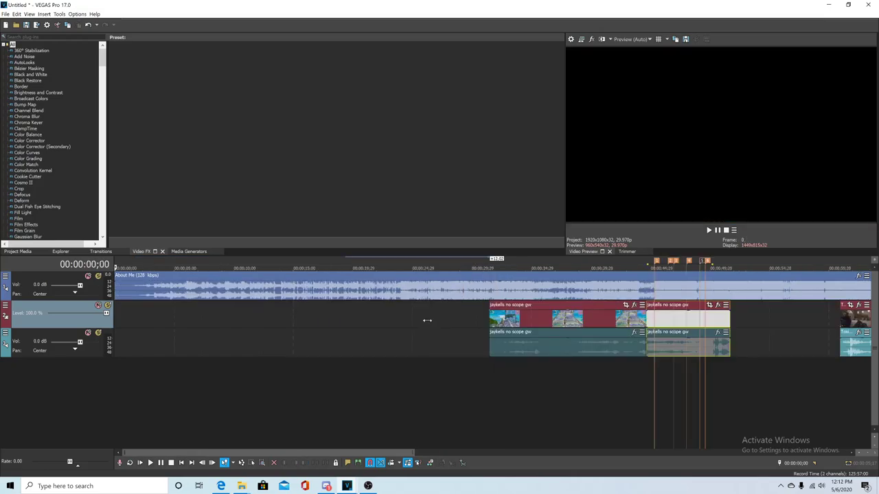
Move both clip parts later so the cut at the shot falls on the first beat marker at 00:00:45;09.
click(647, 324)
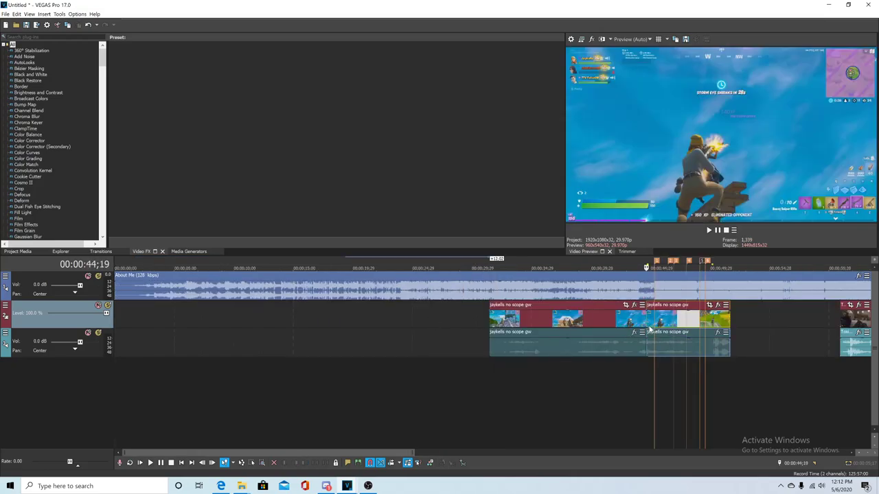
scroll(649, 329, up, 4)
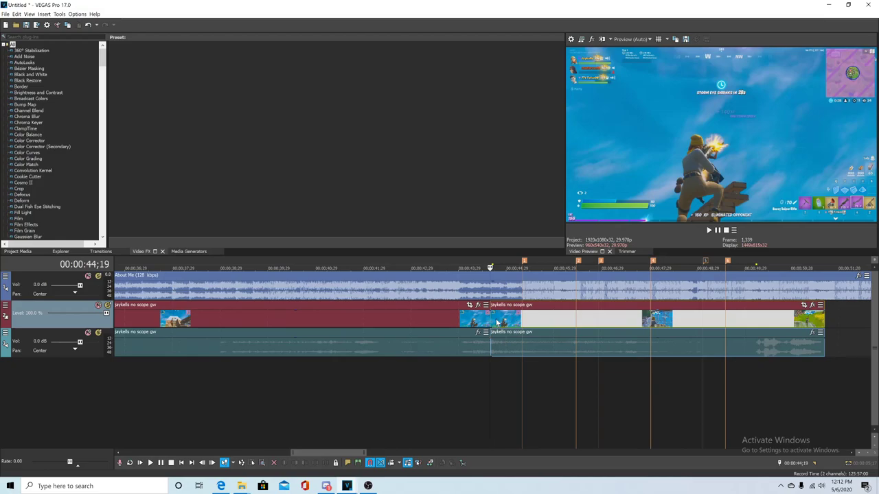
drag(504, 322, 536, 322)
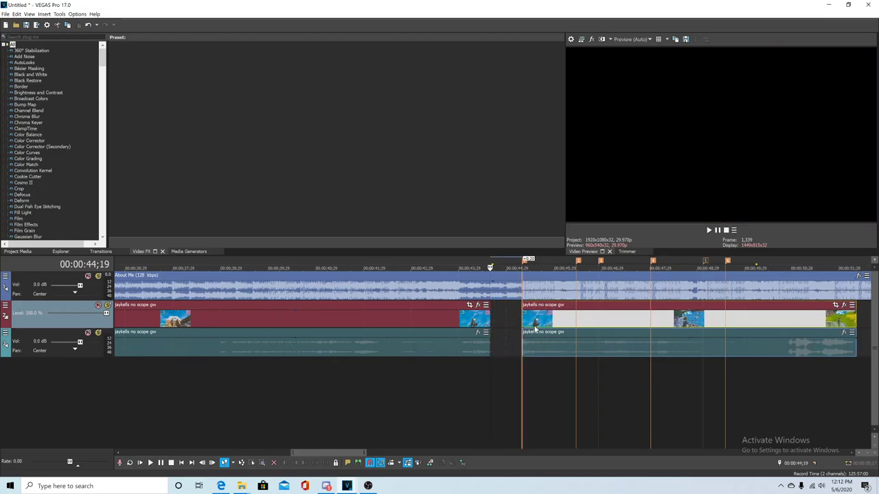
click(522, 322)
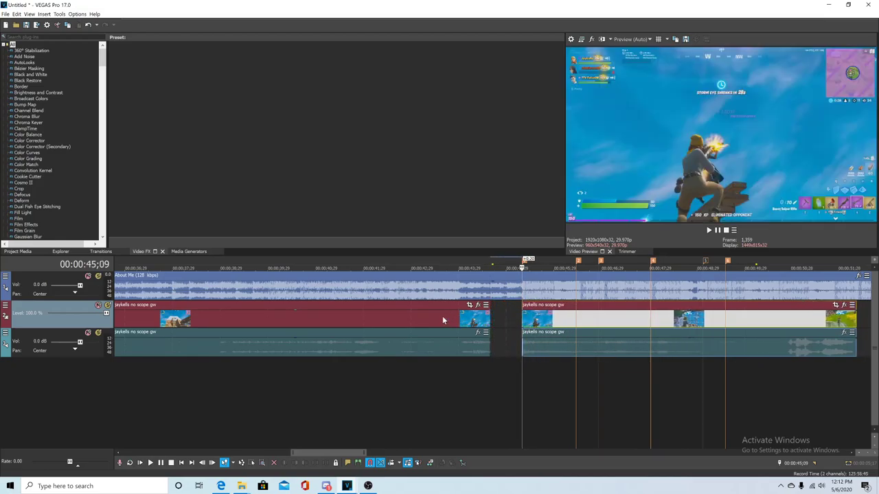
drag(414, 321, 447, 321)
Play the range from 00:00:44;10 to 00:00:46;16 to check the shot against the first beat marker.
click(503, 263)
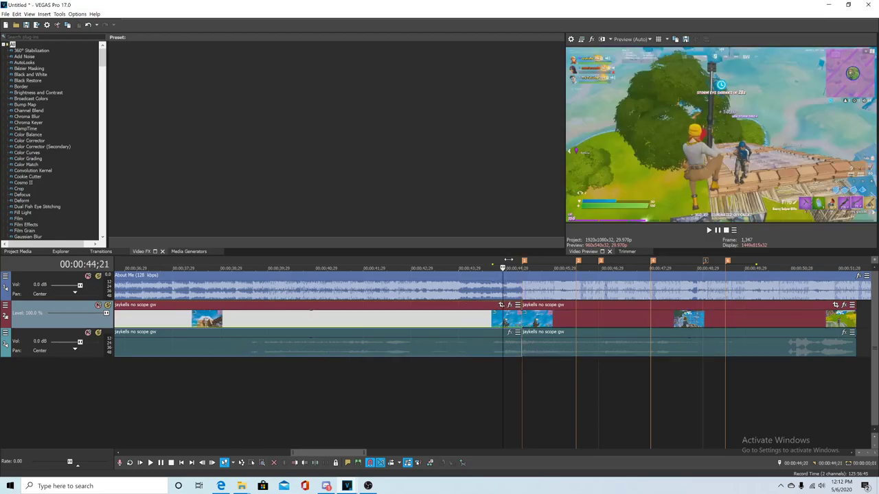
drag(492, 263, 549, 264)
key(space)
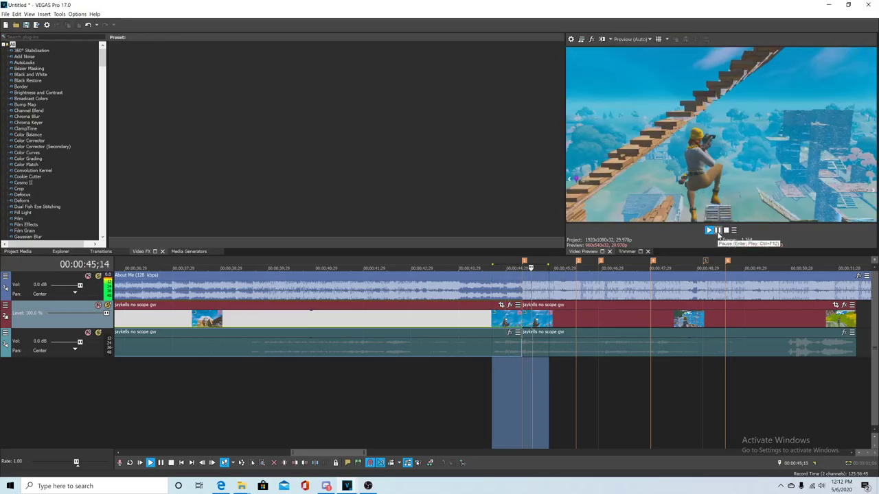
click(718, 233)
drag(476, 262, 581, 266)
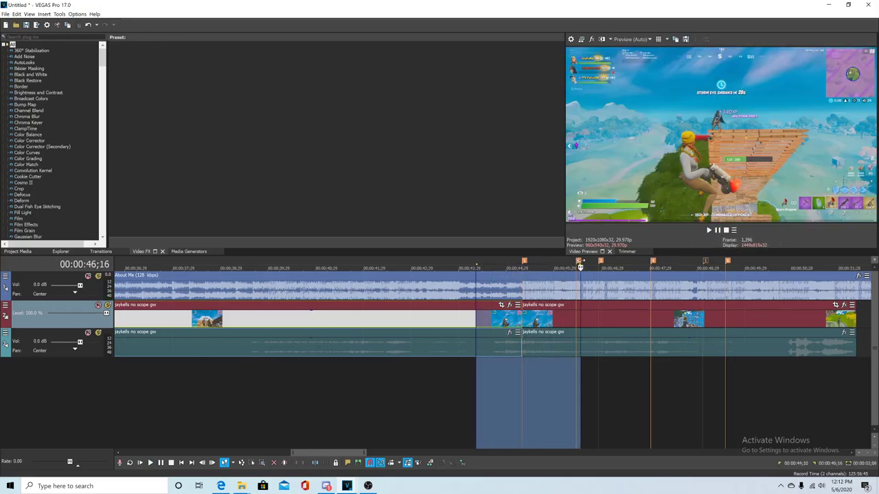
key(space)
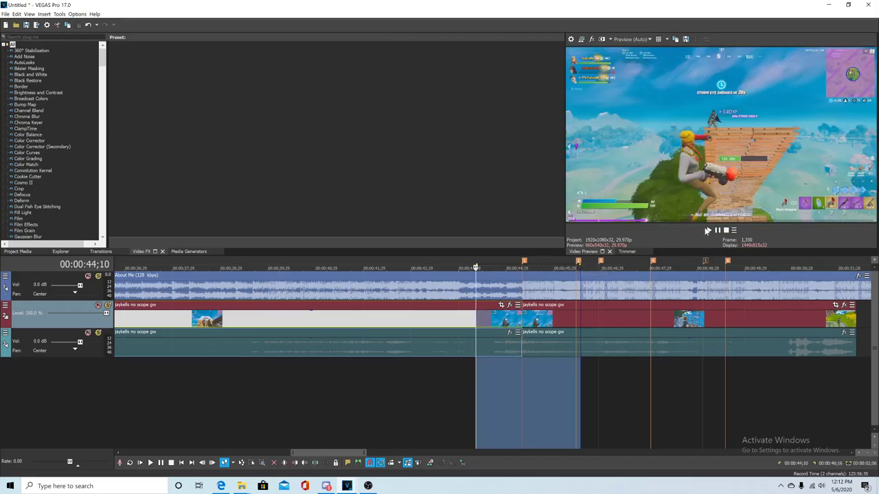
click(708, 231)
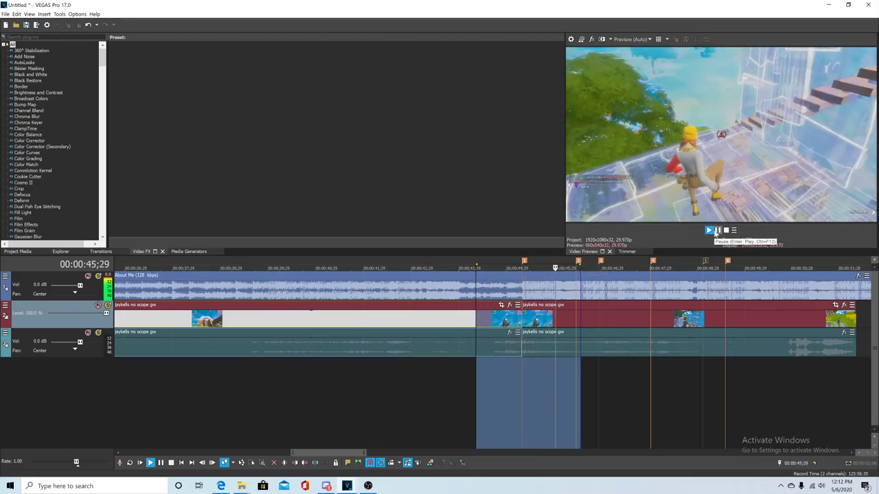
key(space)
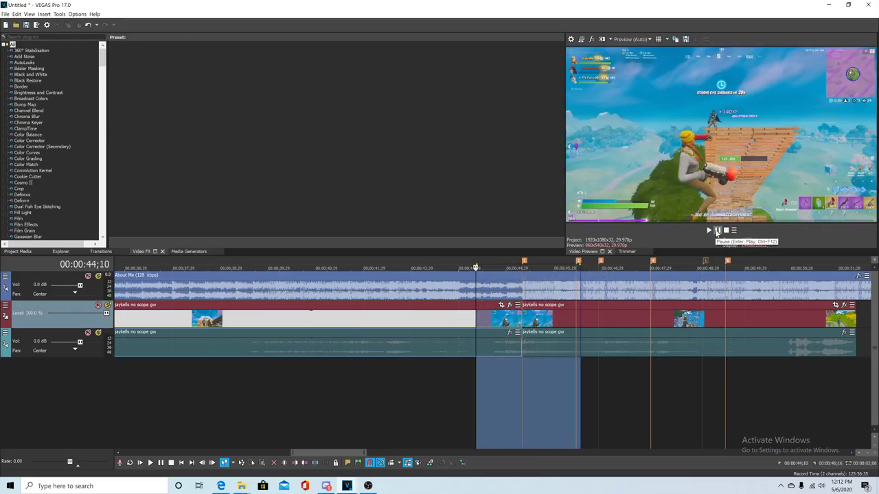
Split the clip part after the first marker at 00:00:46;13, just before the second beat marker.
click(522, 292)
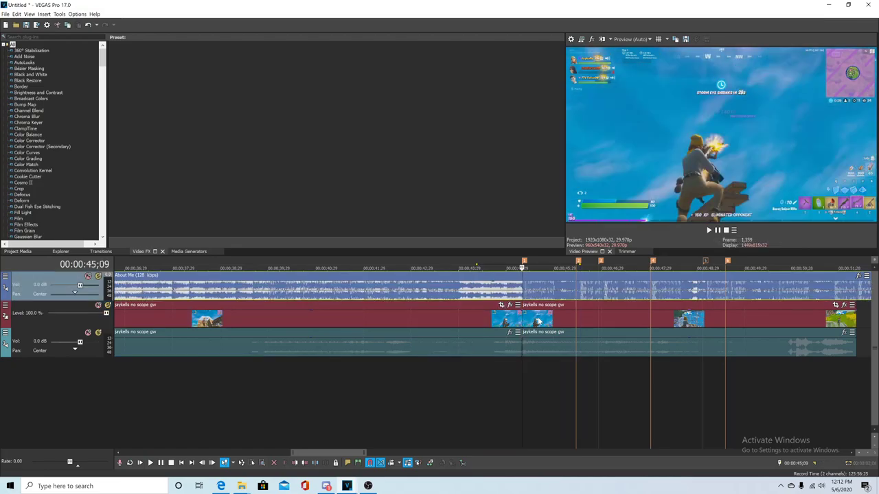
click(538, 321)
click(548, 320)
click(559, 320)
scroll(572, 321, down, 1)
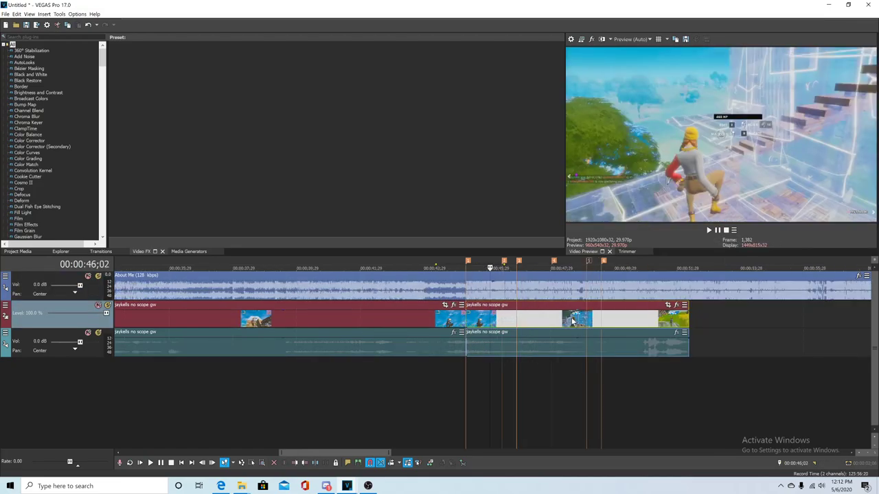
scroll(571, 321, down, 1)
click(500, 322)
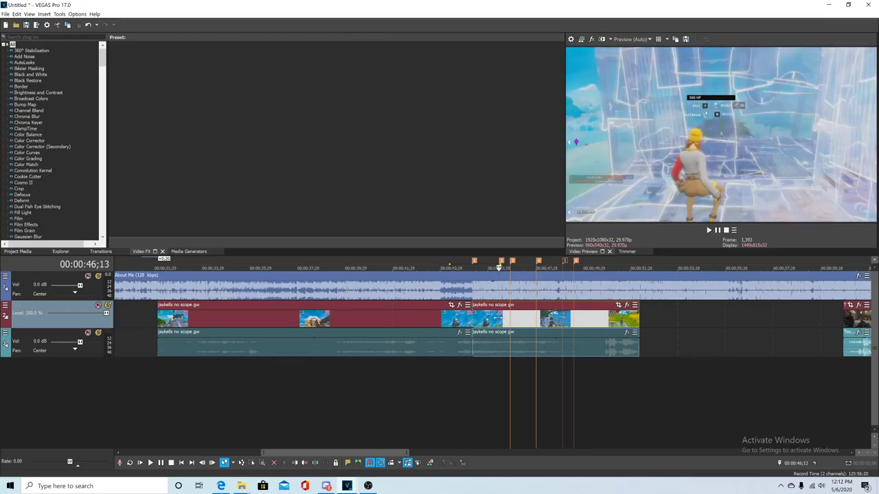
key(s)
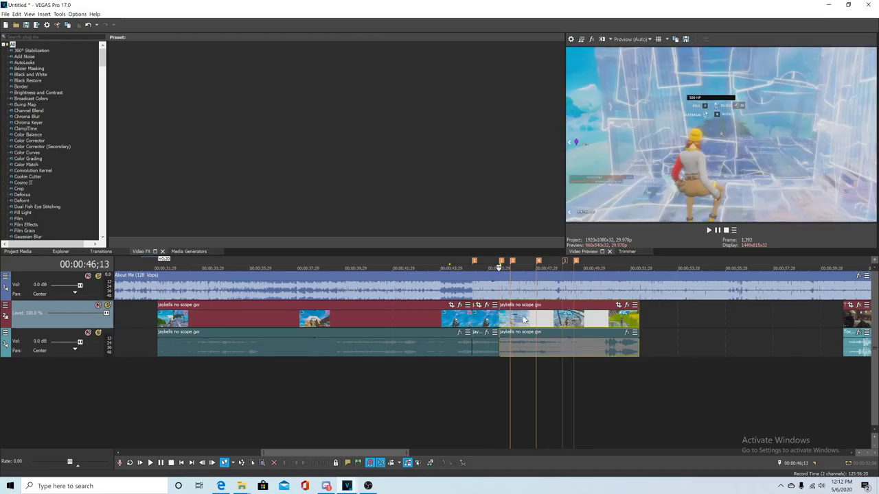
Trim the start of the last clip part to 00:00:49;15 and move it back against the cut at 00:00:46;13.
click(571, 323)
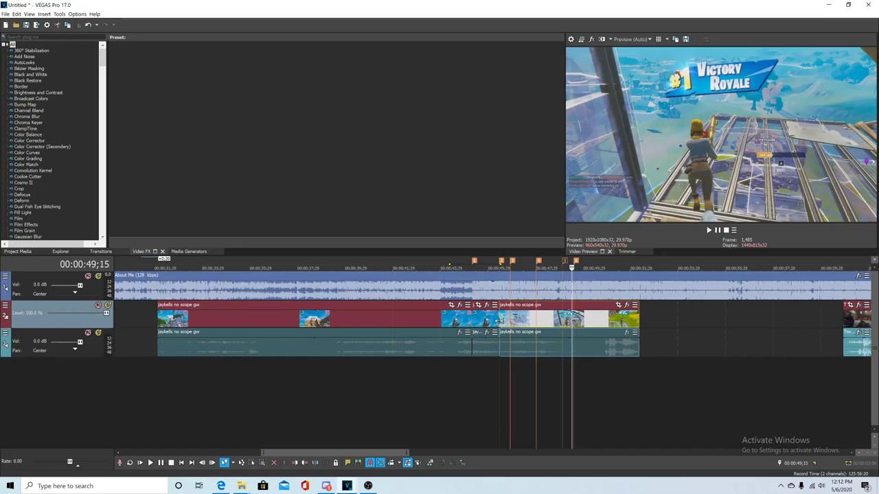
drag(499, 321, 572, 322)
drag(594, 325, 522, 326)
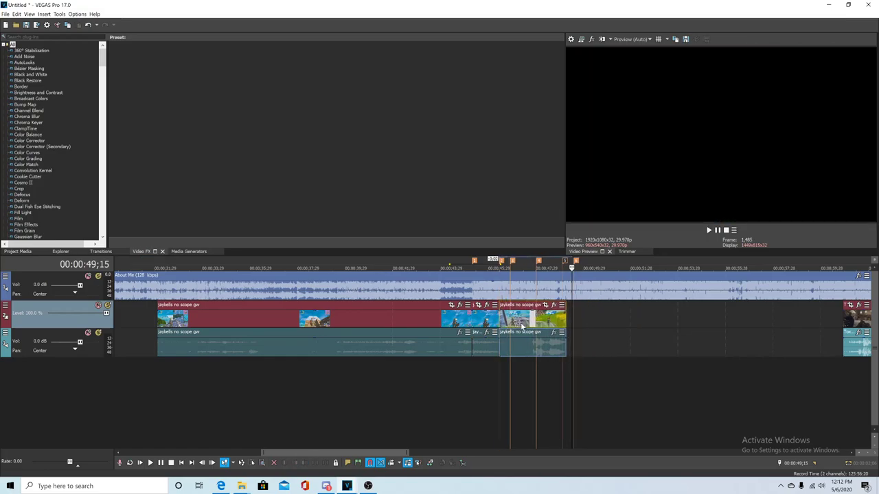
click(536, 322)
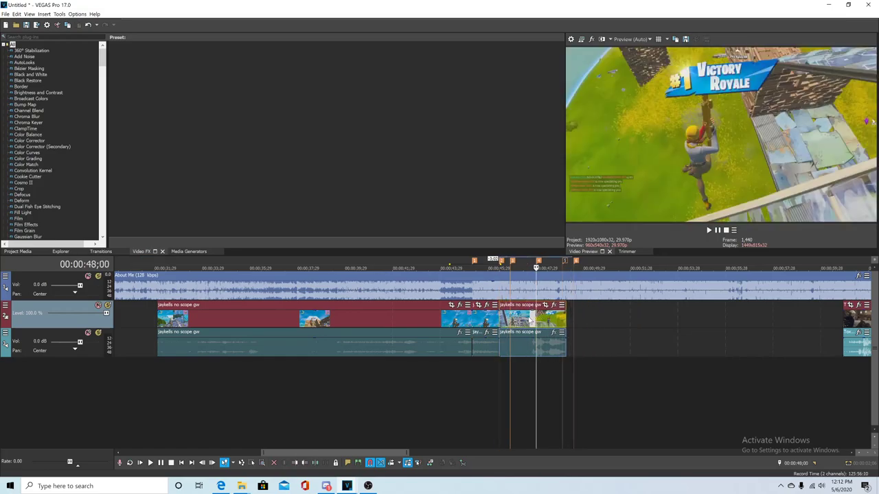
Delete all three parts of the no scope gw clip from the timeline.
right_click(521, 320)
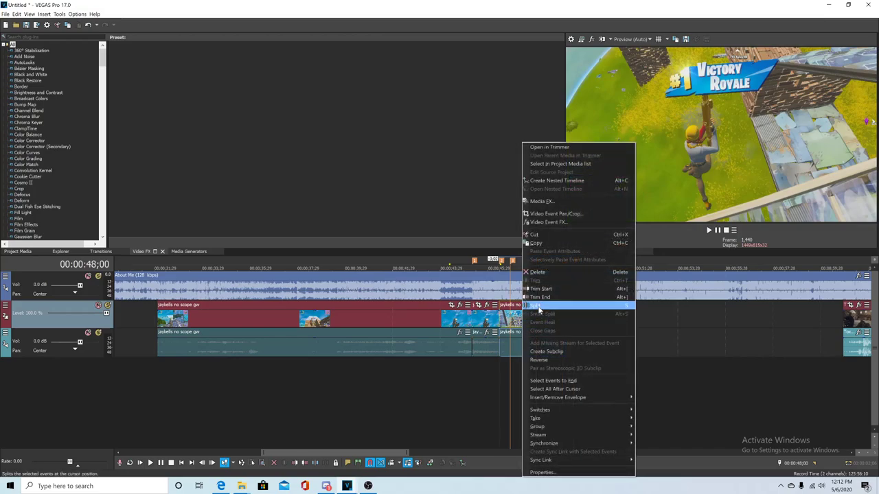
click(546, 275)
right_click(486, 320)
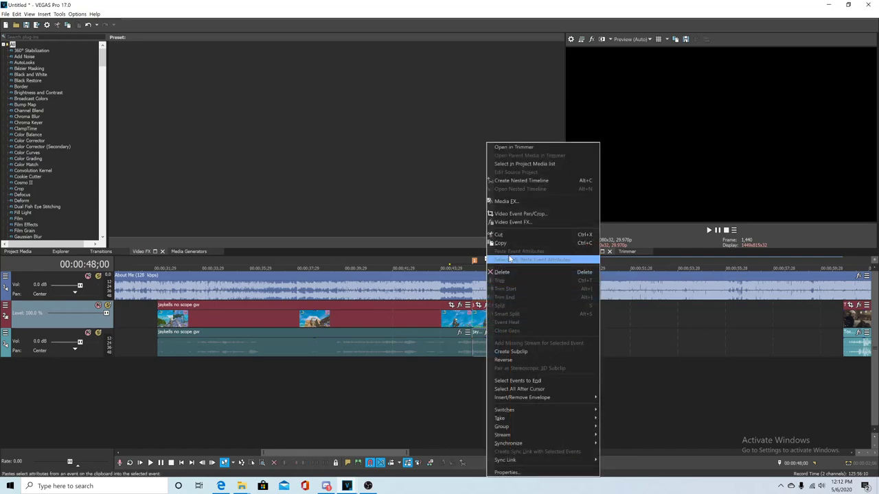
click(508, 281)
right_click(439, 320)
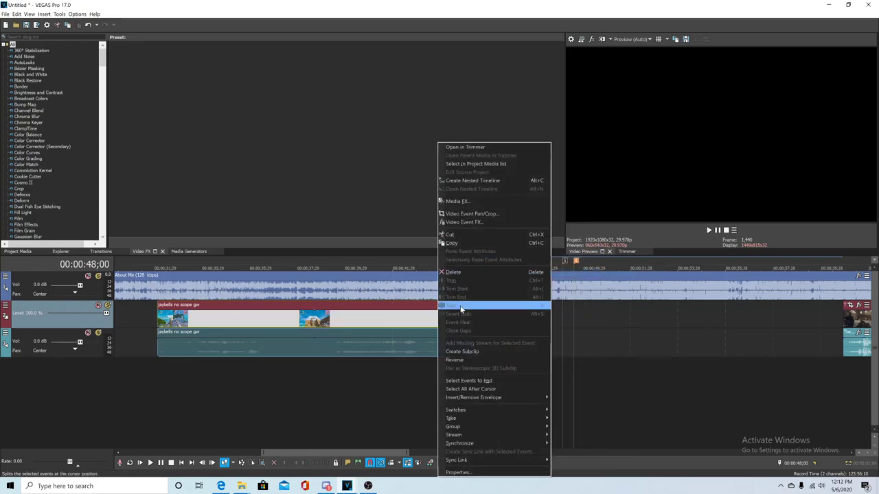
click(469, 273)
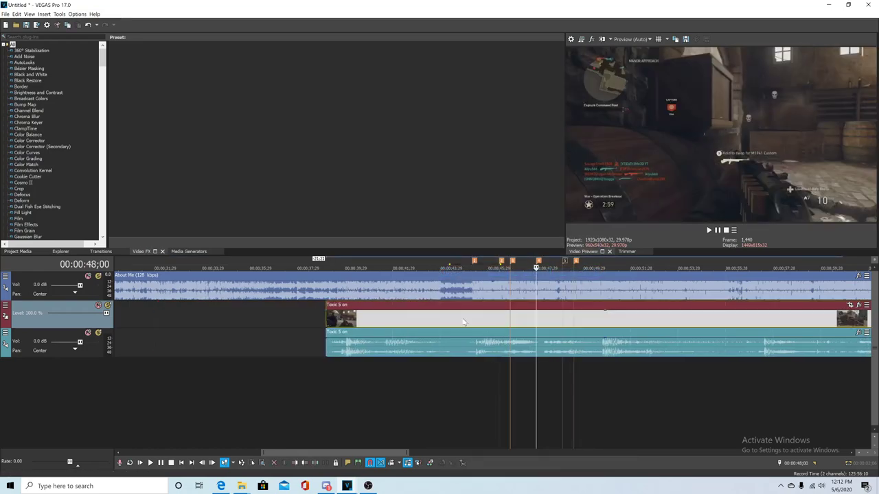
Move the Toxic 5 on clip earlier beneath the beat markers so that it starts at about 00:00:31.
click(463, 321)
scroll(569, 336, down, 3)
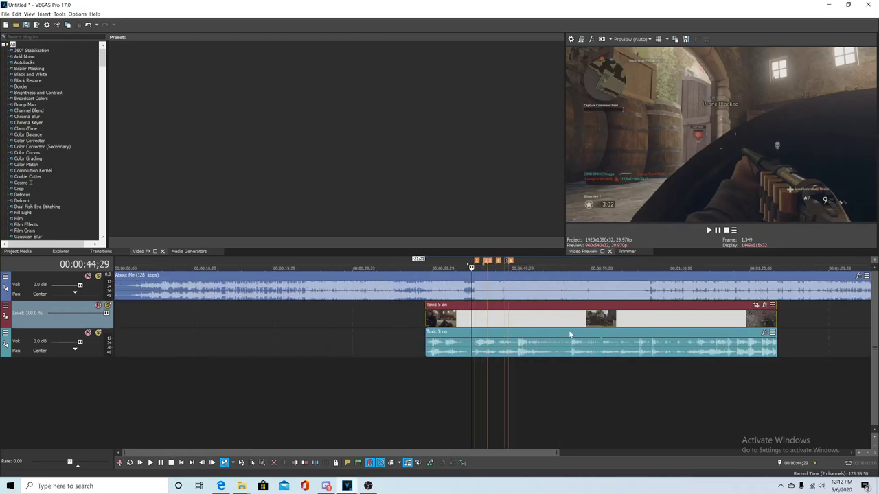
click(501, 322)
click(524, 319)
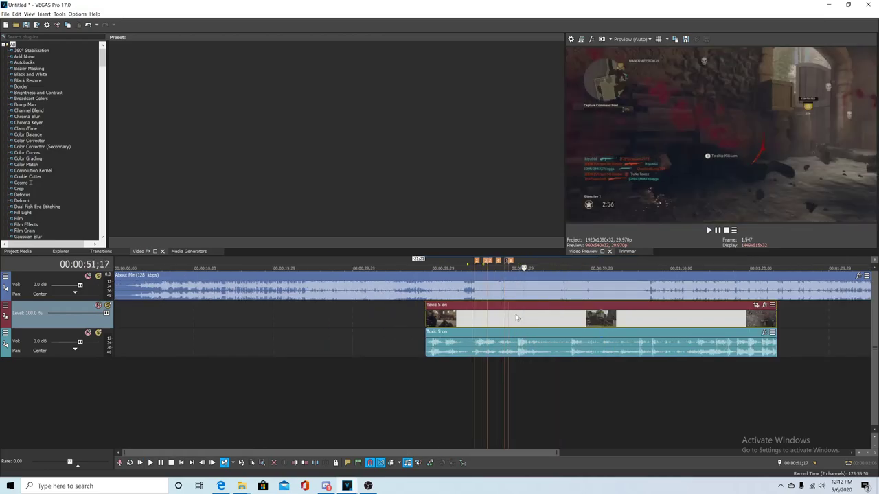
drag(517, 317, 450, 315)
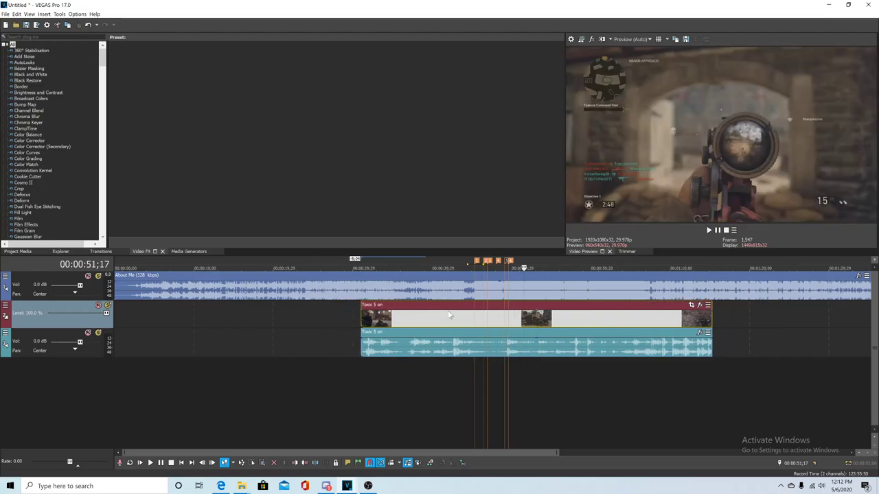
Disable resampling for the Toxic 5 on video event.
right_click(530, 320)
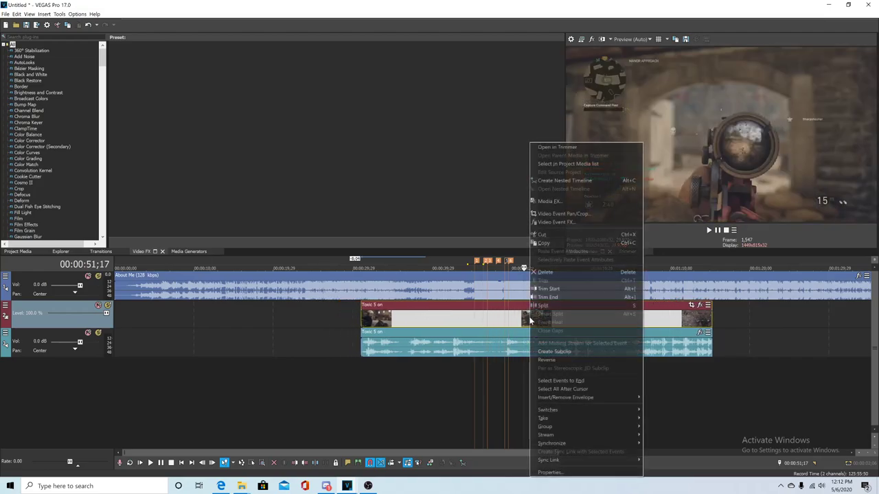
click(549, 474)
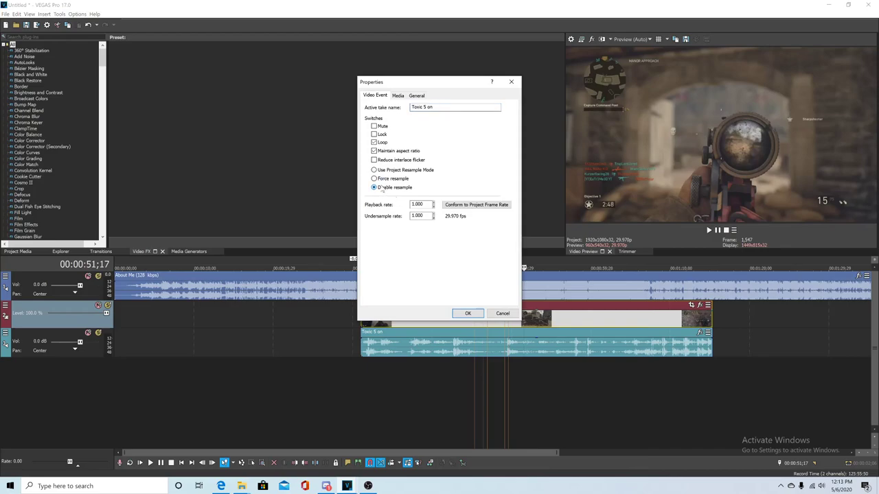
click(465, 313)
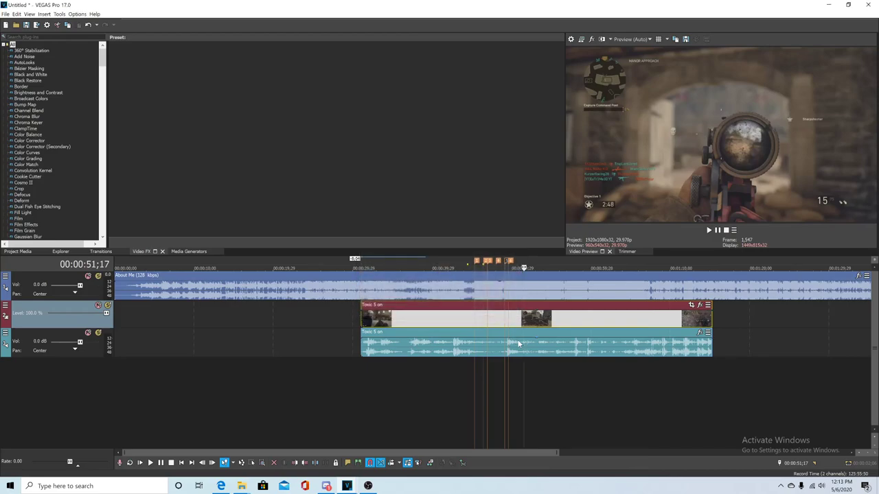
Mute the audio event of the Toxic 5 on clip.
right_click(547, 348)
click(557, 341)
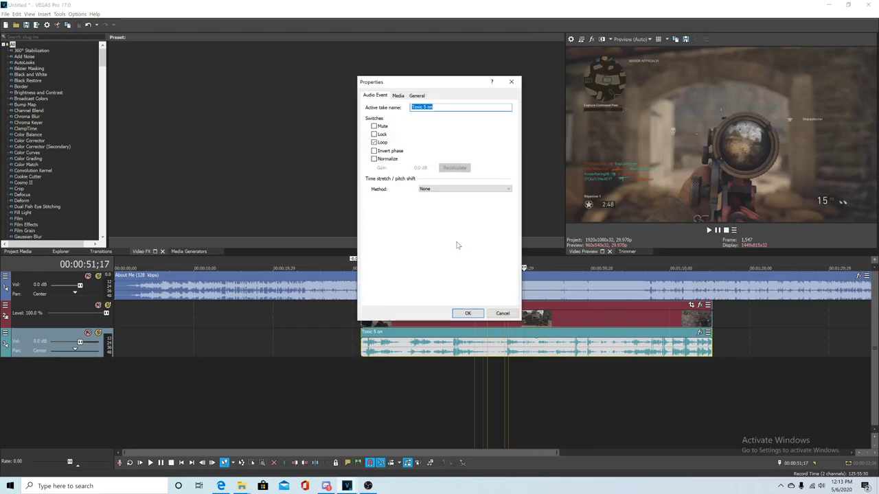
click(382, 127)
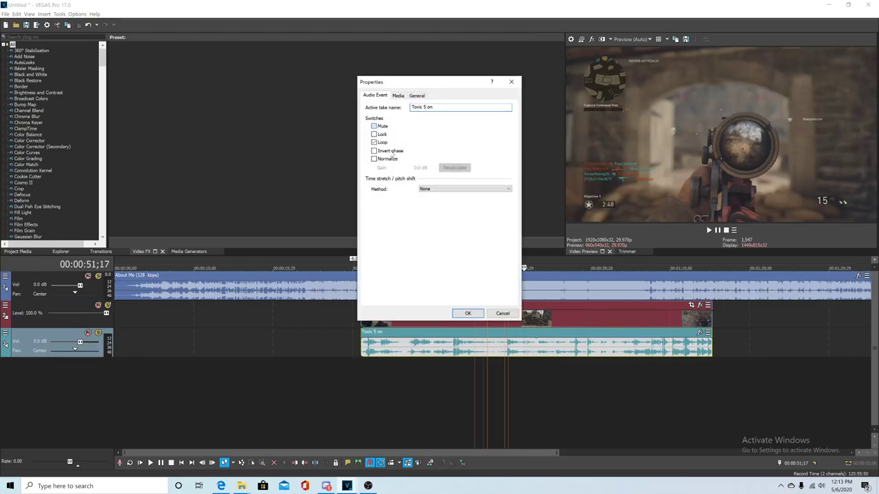
click(466, 314)
Move the Toxic 5 on clip about 5 seconds later so that it starts at about 00:00:36.
click(454, 319)
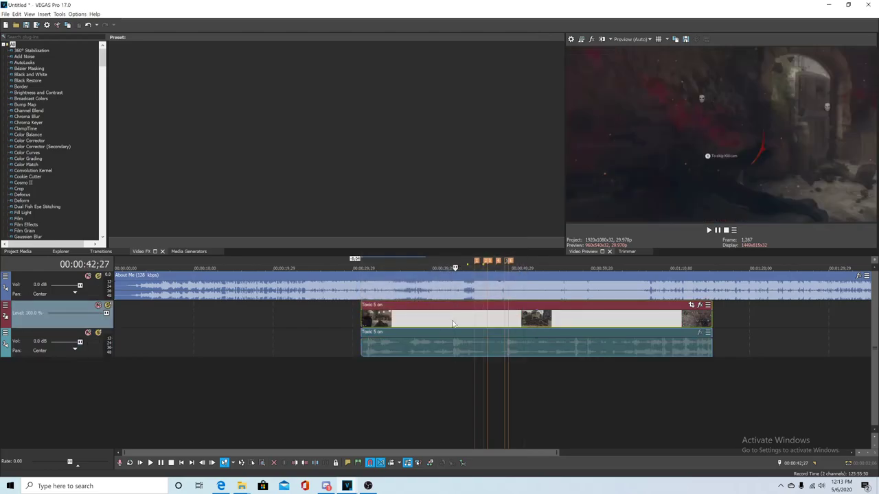
drag(508, 321, 548, 323)
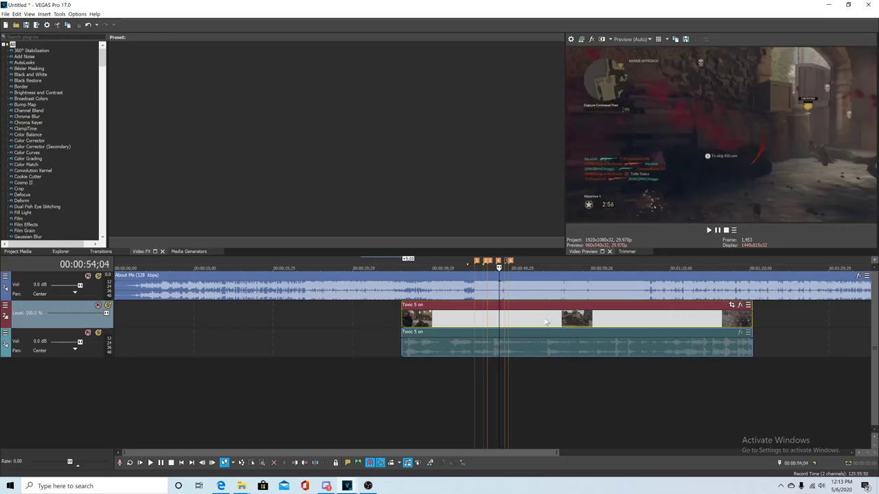
click(547, 323)
Split the Toxic 5 on clip at 00:01:03;00, on the frame of the first scoped shot.
click(586, 314)
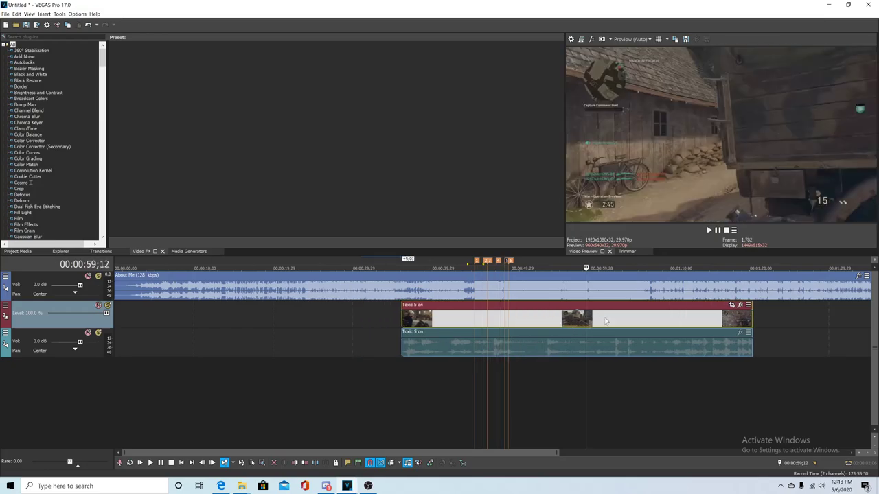
click(604, 322)
click(613, 320)
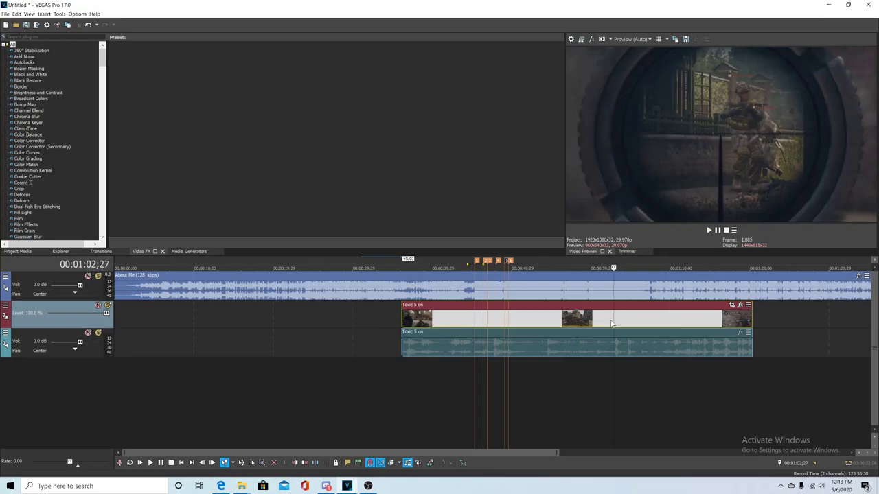
key(alt+Right)
key(alt+Right)
key(alt+Right)
key(alt+Right)
key(alt+Left)
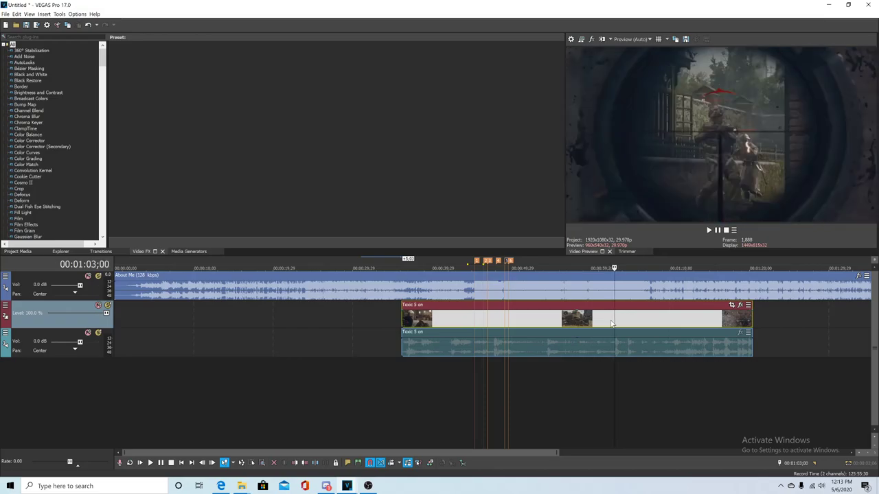
key(alt+Right)
key(alt+Left)
key(alt+Left)
key(alt+Right)
key(s)
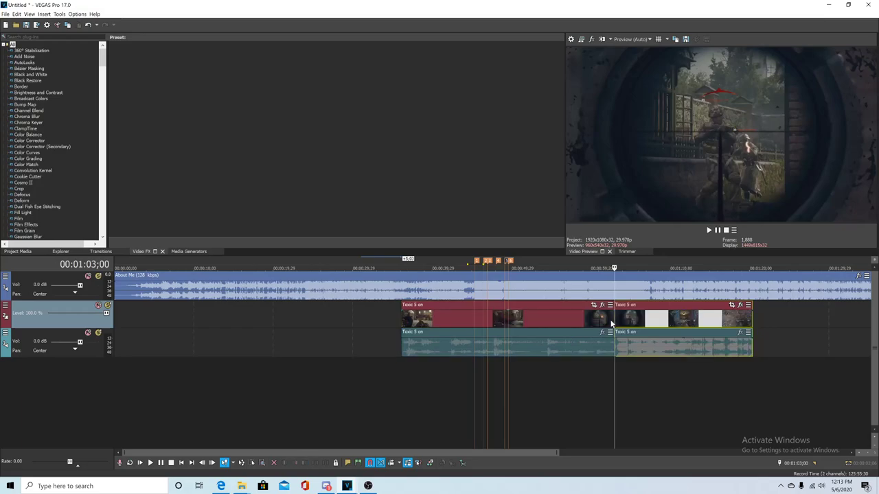
Trim the start of the first Toxic 5 on part, leaving about 6 seconds before the split.
key(Right)
key(Right)
key(Right)
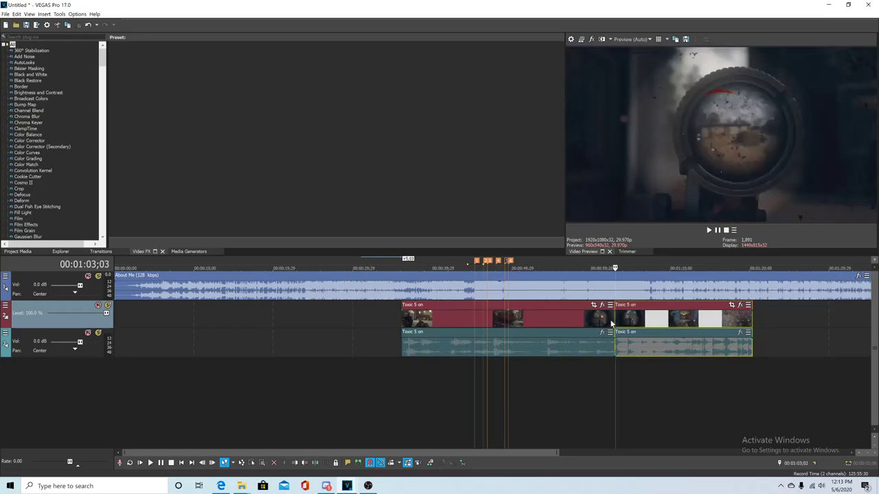
click(591, 317)
click(559, 324)
click(549, 323)
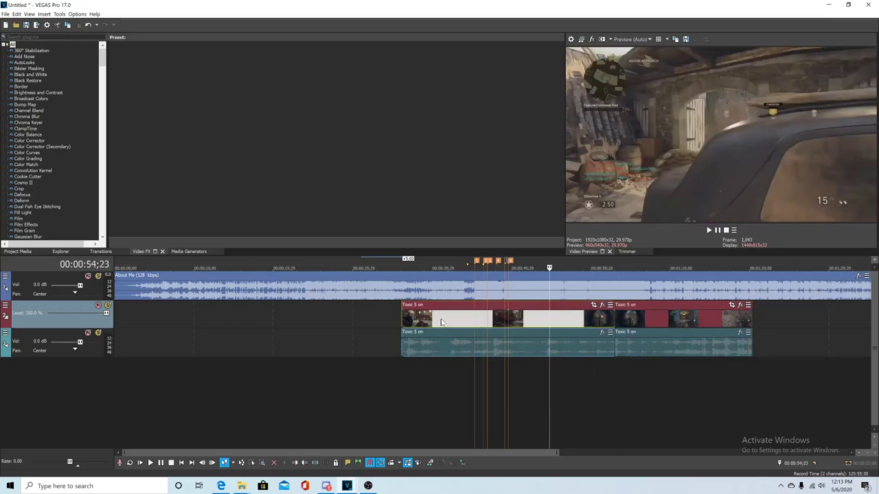
drag(403, 322, 565, 319)
Move both clip parts earlier so that the cut between them sits on the first beat marker at 00:00:45;09.
drag(577, 325, 437, 322)
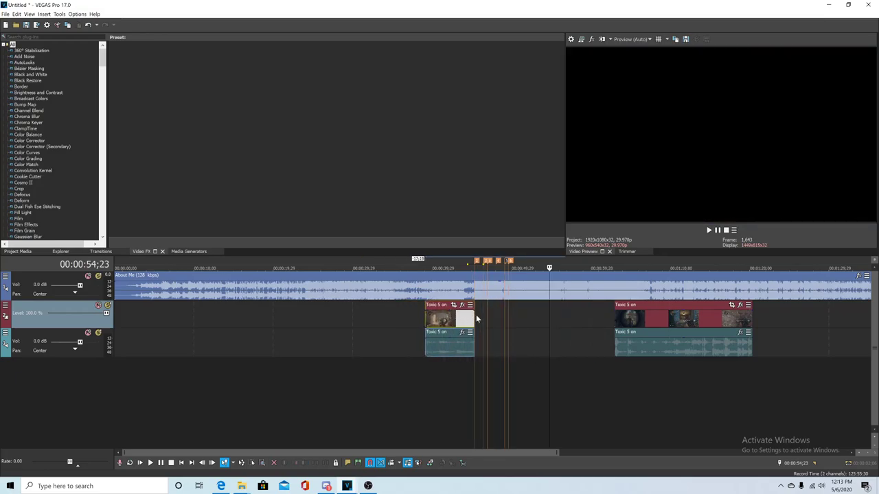
click(476, 314)
drag(622, 323, 474, 317)
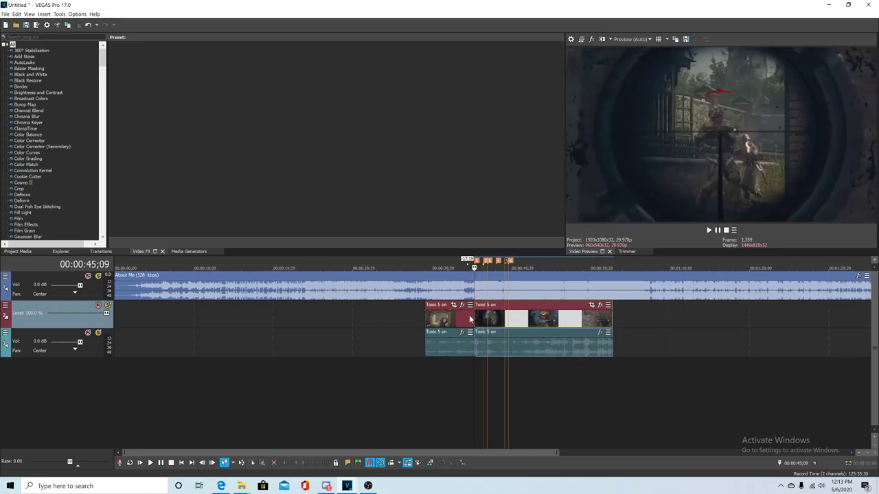
Play the timeline section around the first beat marker to check the cut against the song.
drag(460, 263, 511, 267)
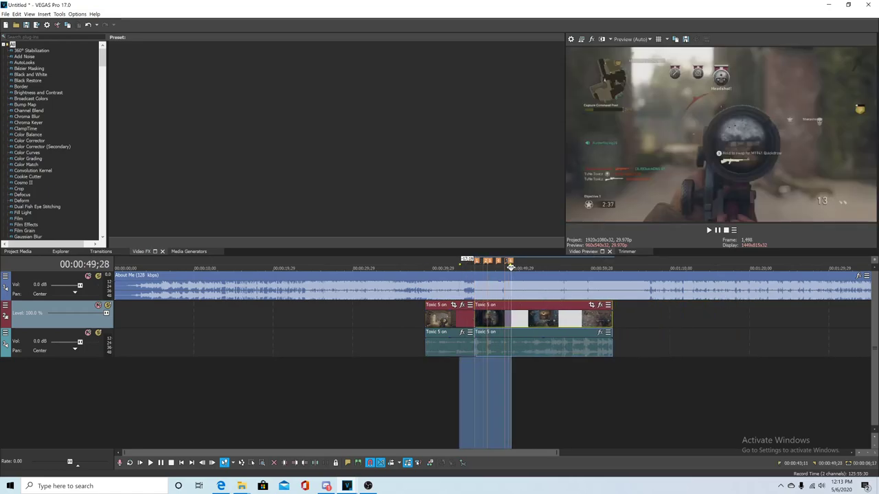
key(space)
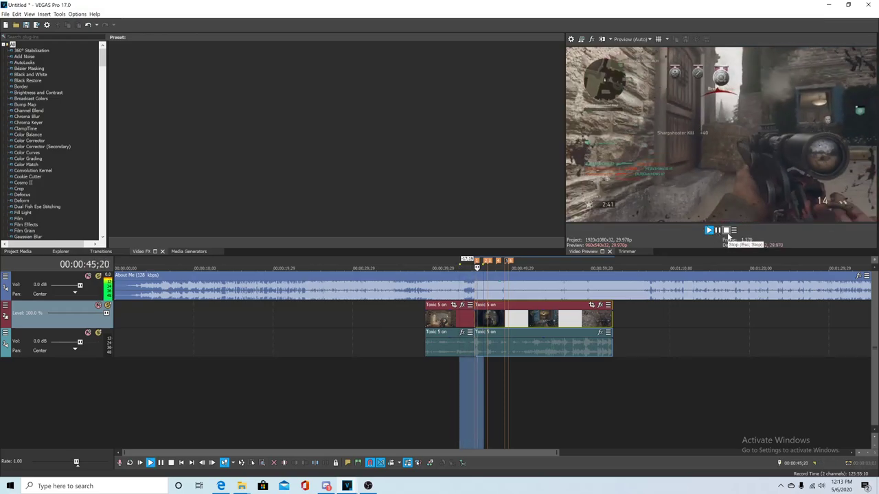
click(725, 230)
Split the second clip part at 00:00:46;26, on the frame where the next shot is fired.
click(472, 320)
scroll(490, 335, up, 3)
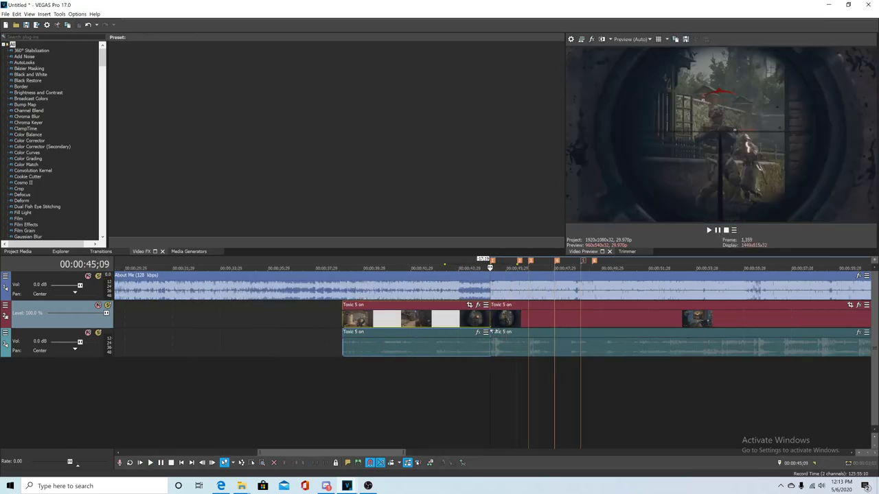
click(530, 320)
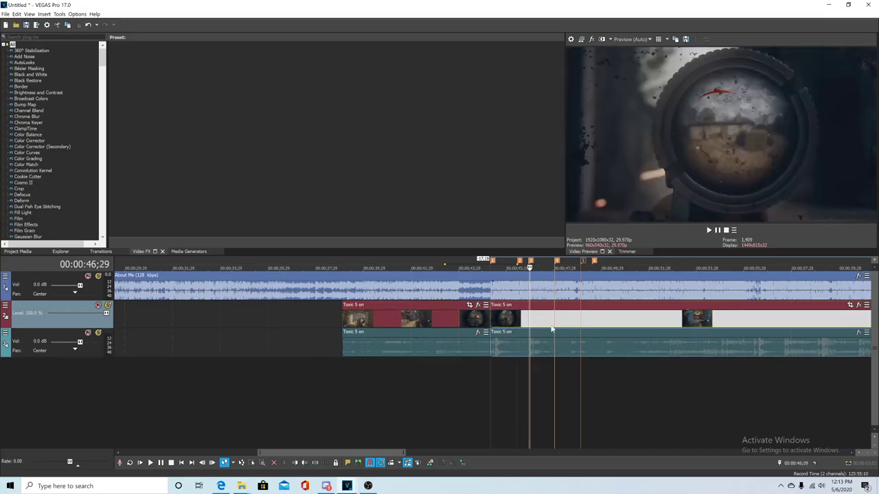
key(Right)
key(Right)
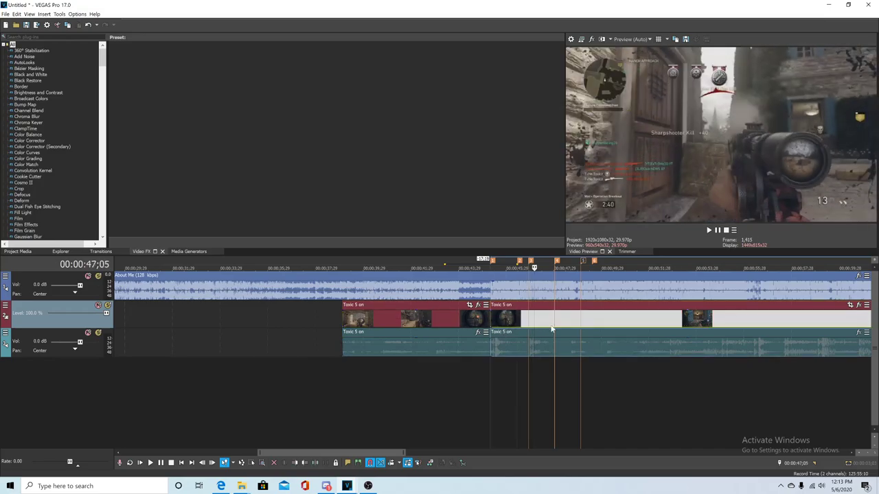
key(Left)
key(Left)
key(Left)
key(Left)
key(Left)
key(Left)
key(Left)
key(Left)
key(Left)
key(Left)
key(Left)
key(Left)
key(Left)
key(Left)
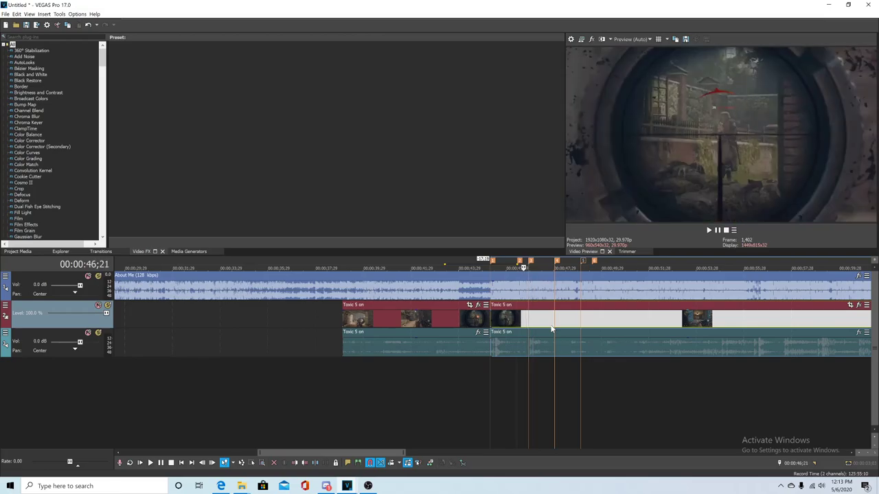
key(Right)
key(Right)
key(Right)
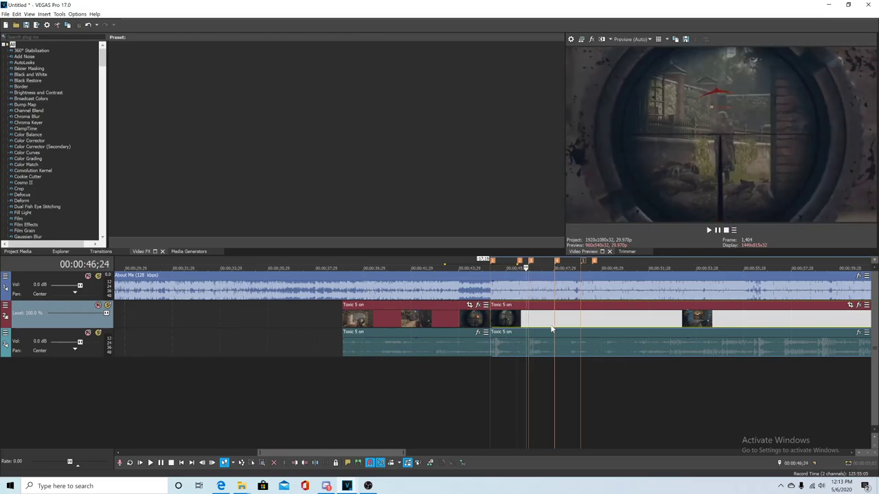
key(Right)
key(Right)
key(Right)
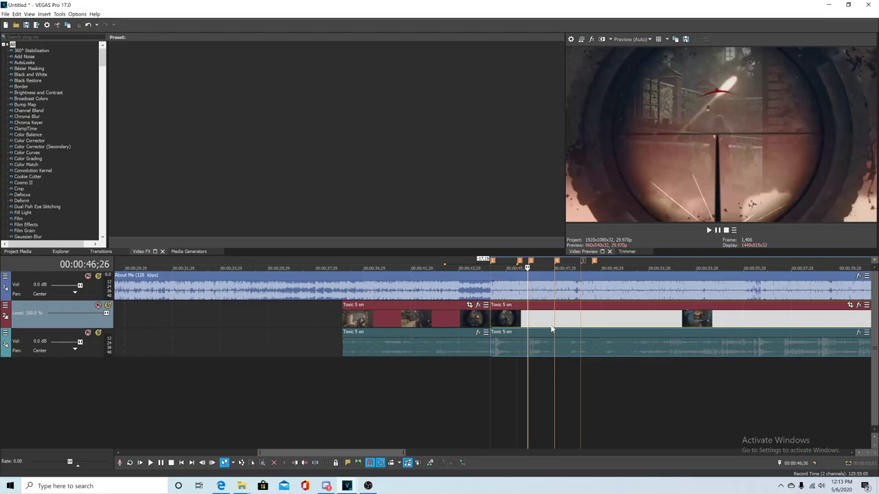
key(Left)
key(s)
scroll(550, 330, up, 2)
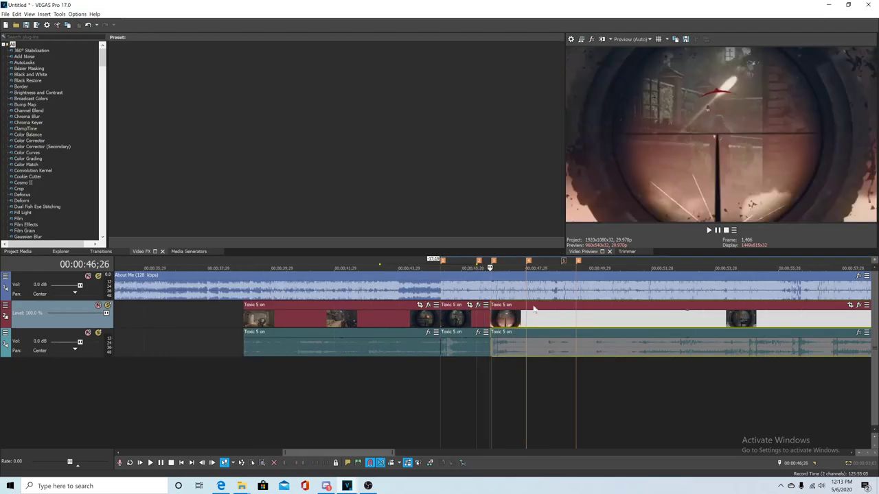
Move the last clip part later so that it starts on the fourth beat marker at 00:00:48;00.
click(440, 317)
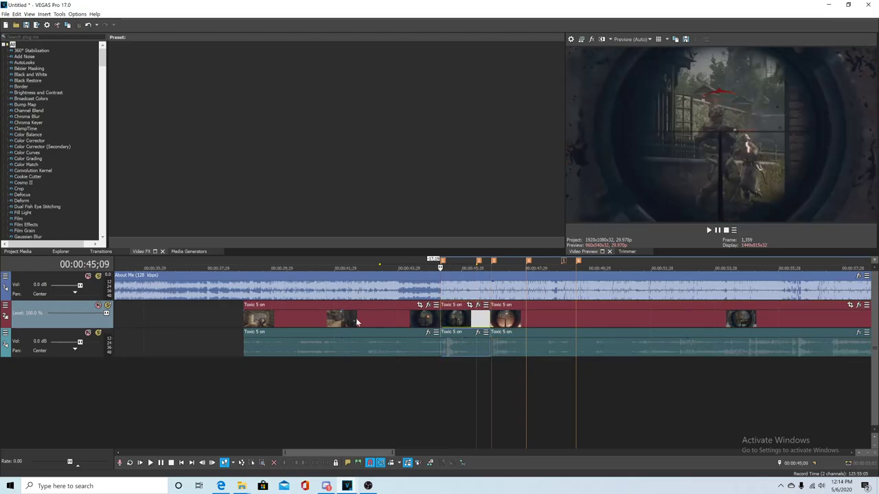
click(487, 318)
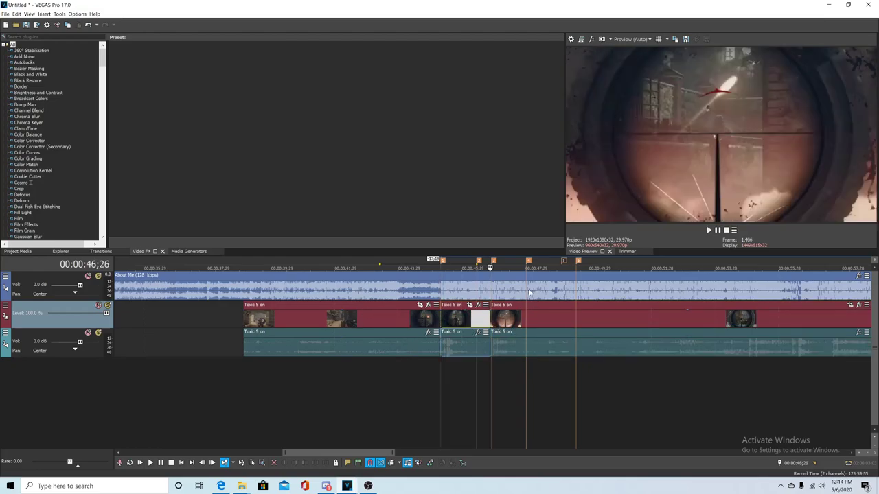
click(529, 265)
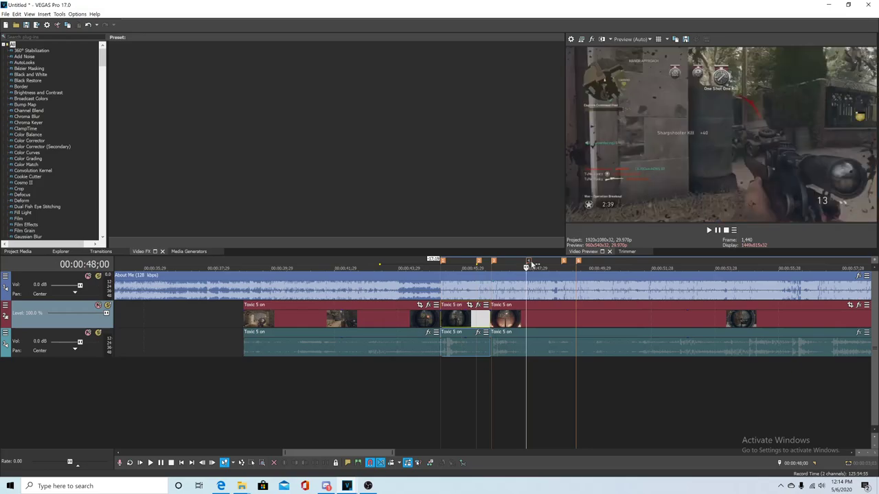
drag(500, 320, 522, 325)
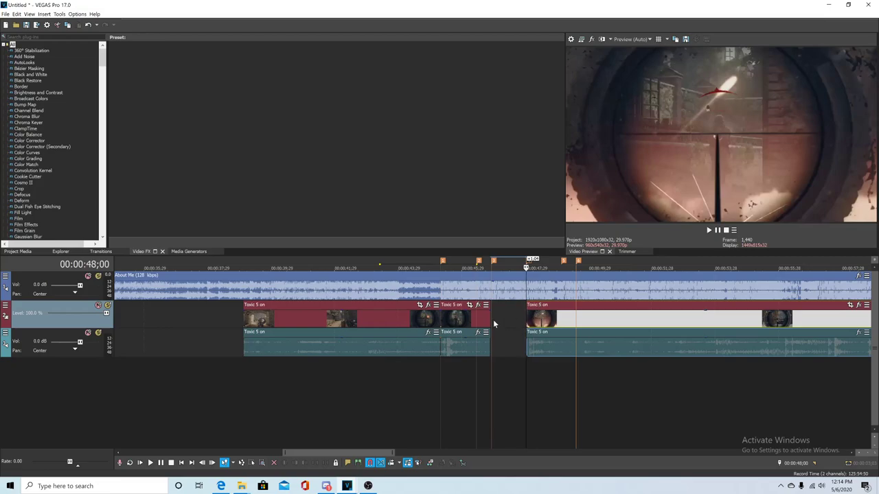
Play the section from 00:00:46;00 to 00:00:48;19 to check the shot's timing across the gap.
drag(463, 262, 546, 267)
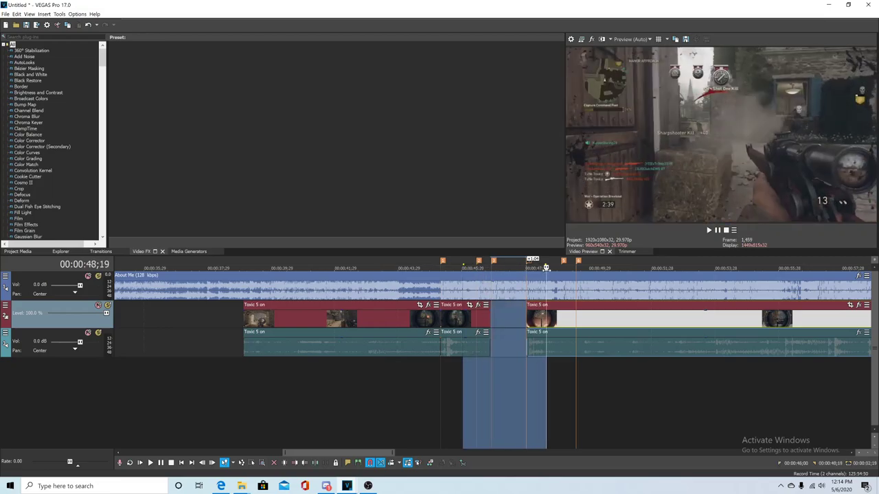
click(717, 230)
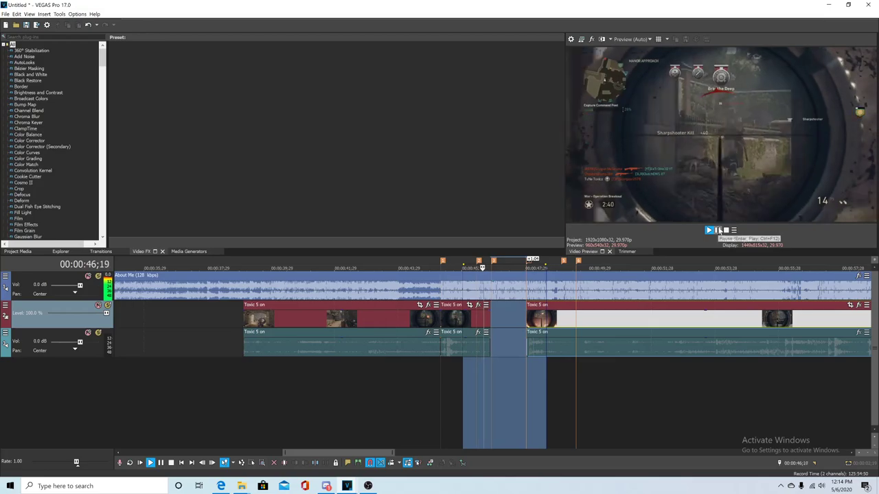
click(718, 230)
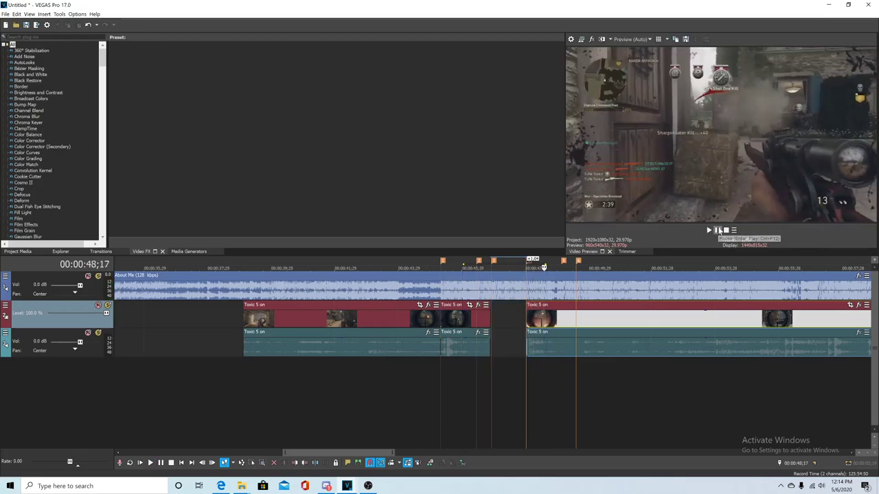
Split the second clip part at 00:00:45;18, a few frames after the shot on the first beat marker.
click(489, 264)
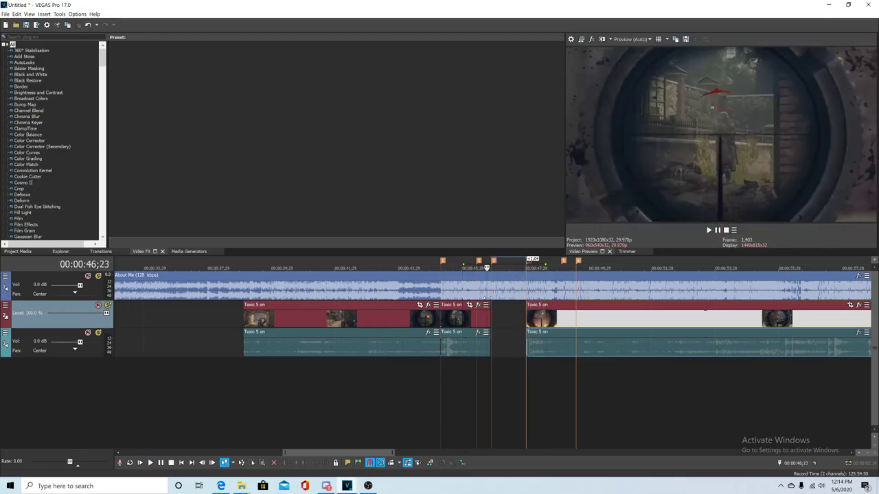
click(440, 319)
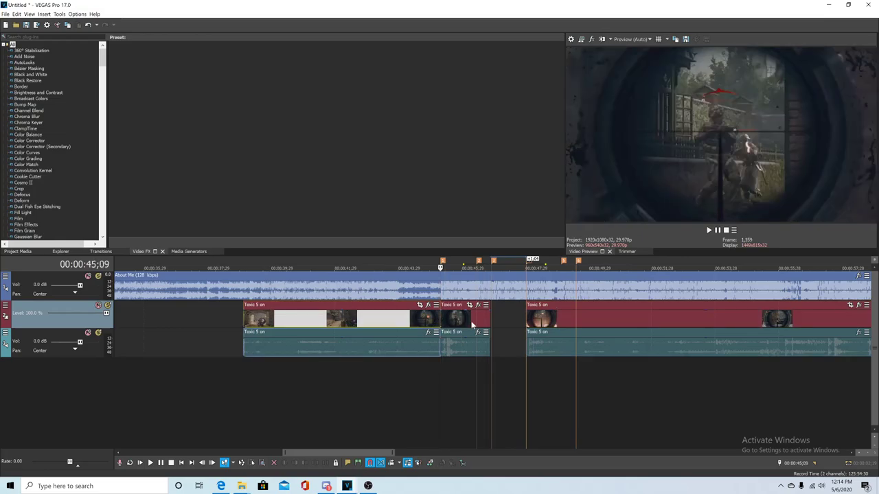
key(Right)
key(Right)
key(Right)
key(Right)
key(Right)
key(Right)
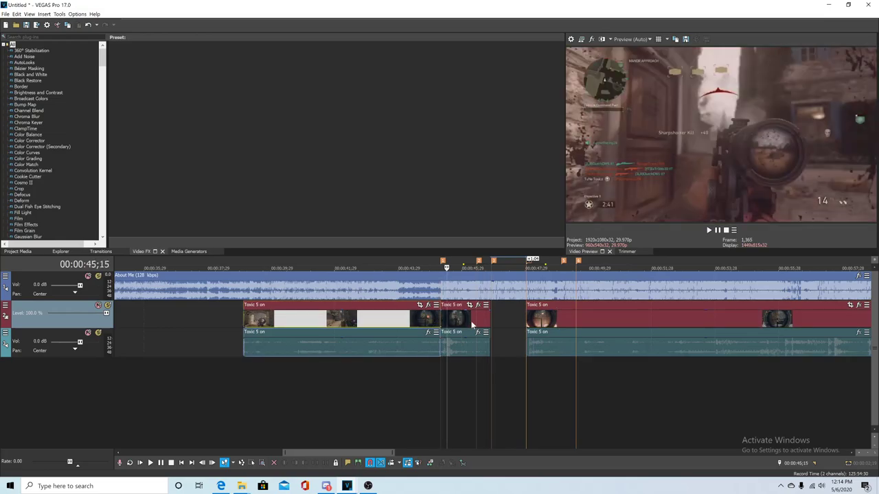
key(Right)
key(Right)
key(Right)
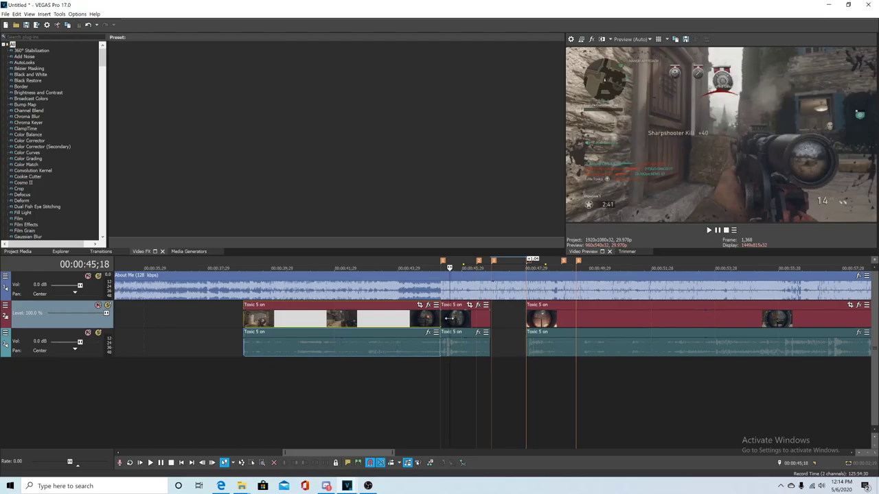
key(s)
Split the clip part again at 00:00:46;03, just as the weapon starts to rise for the next shot.
key(Right)
key(Right)
key(Right)
key(Right)
key(Right)
key(Right)
key(Right)
key(Right)
key(Right)
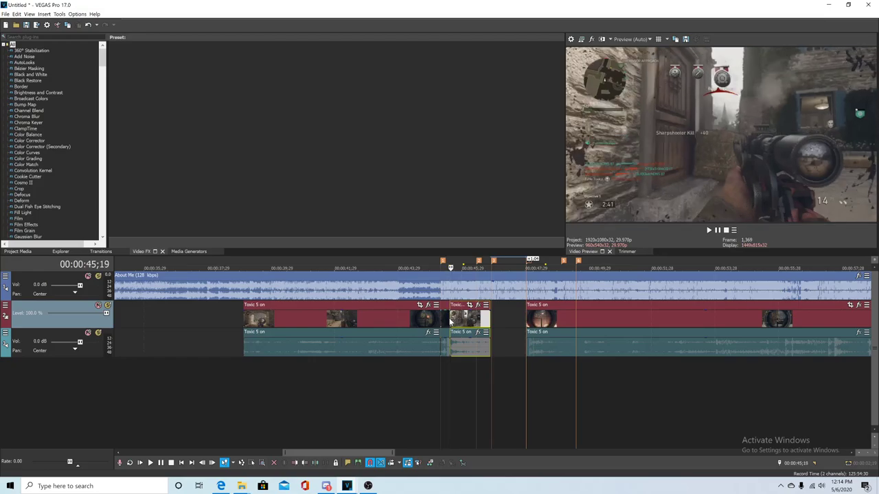
key(Right)
key(Right)
key(Right)
key(Right)
key(Right)
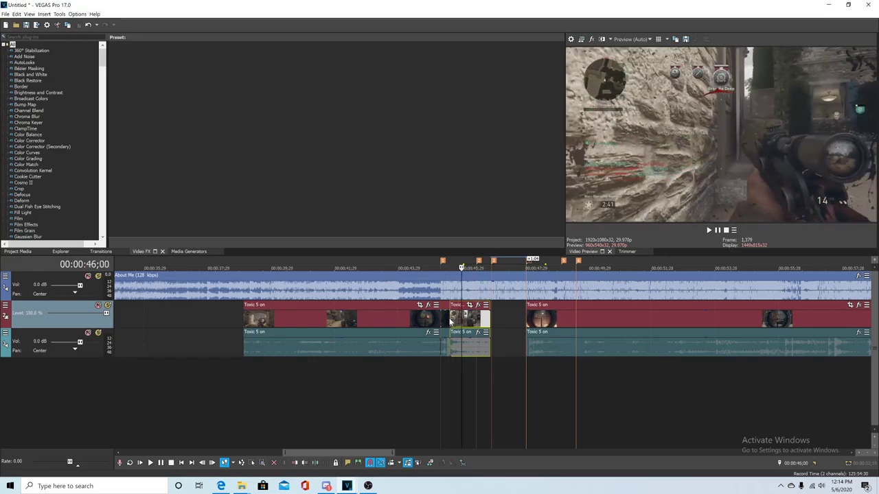
key(Right)
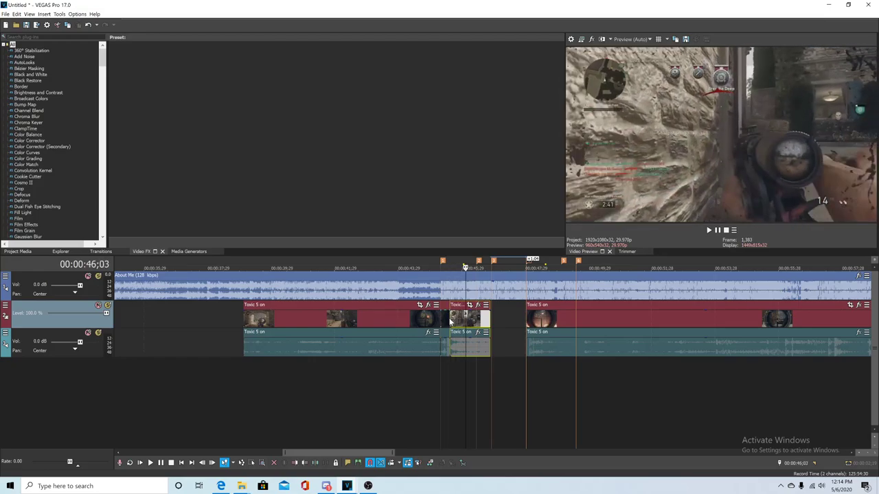
key(s)
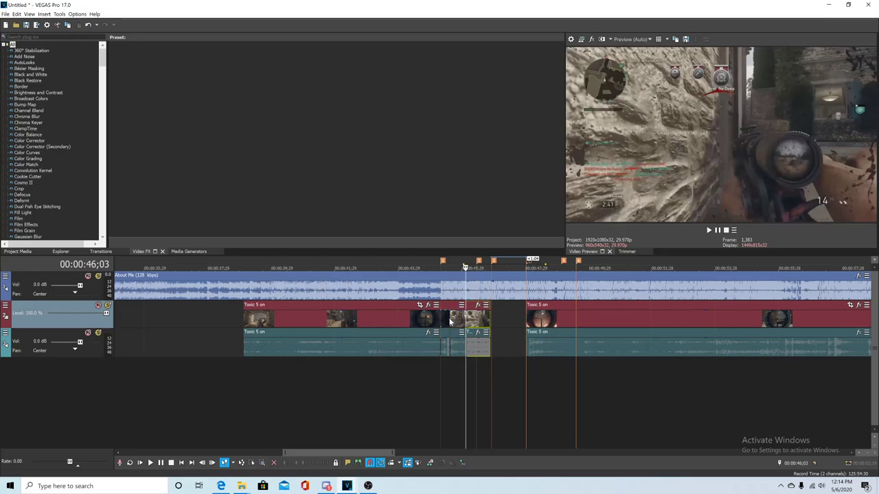
Go through the short middle part frame by frame from 00:00:45;18 to 00:00:46;03 to examine the footage between the two shots.
click(450, 322)
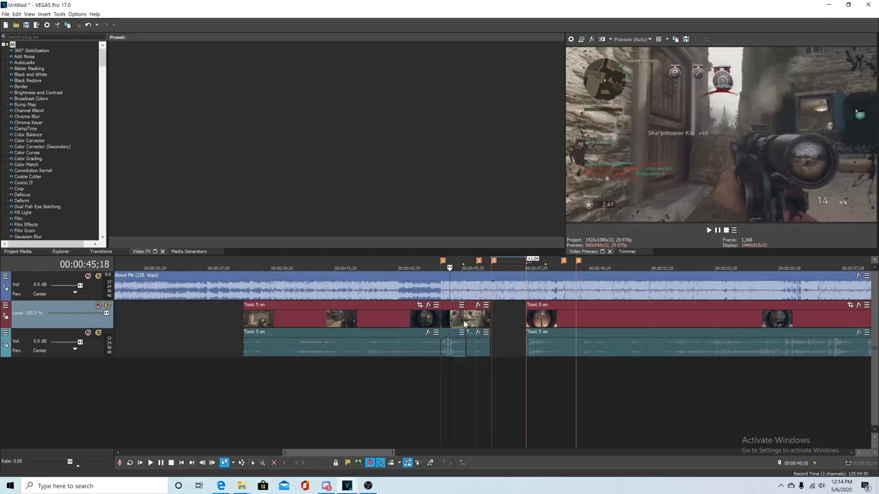
key(Right)
key(Right)
key(Right)
key(Right)
key(Right)
key(Right)
key(Right)
key(Right)
key(Right)
key(Right)
key(Right)
key(Right)
key(Right)
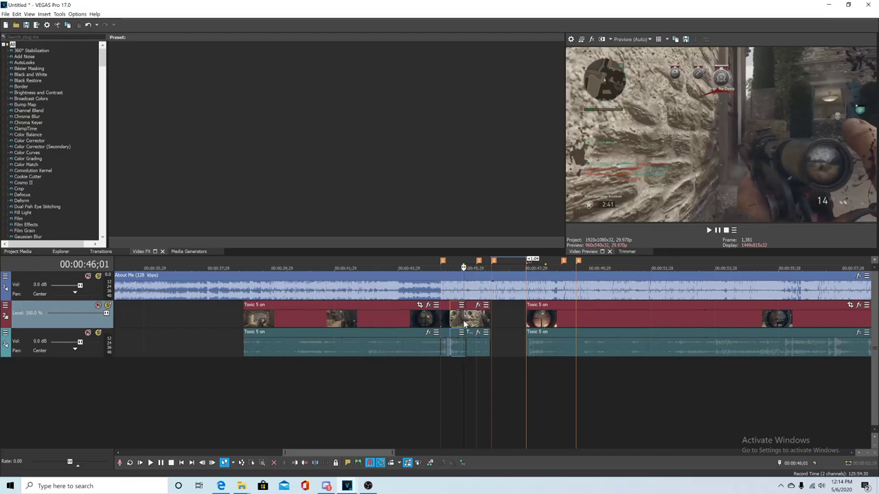
key(Right)
key(Right)
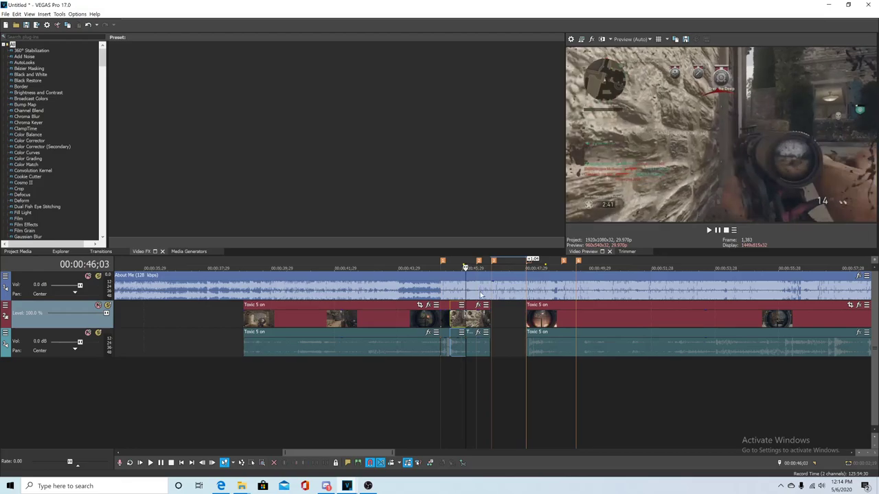
Move the short part after 00:00:46;03 so it ends at the fourth beat marker, and time-stretch the middle part to about 30.6% speed to fill the gap.
drag(471, 324, 506, 324)
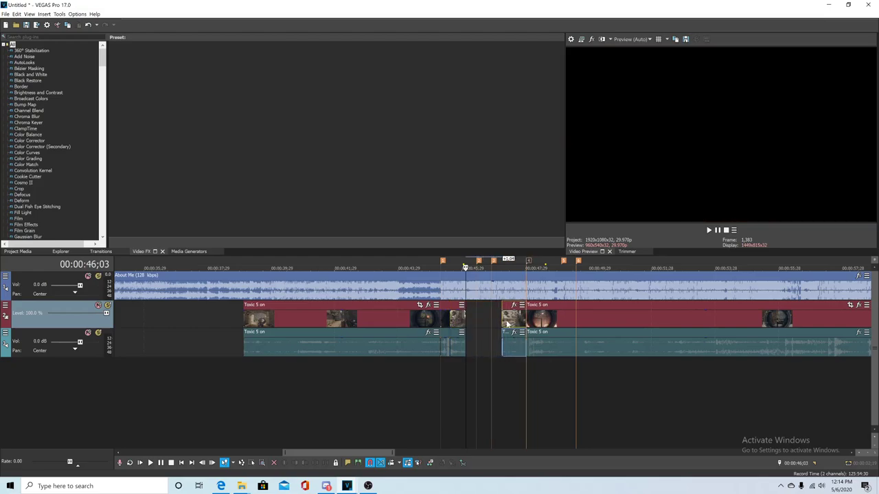
click(525, 319)
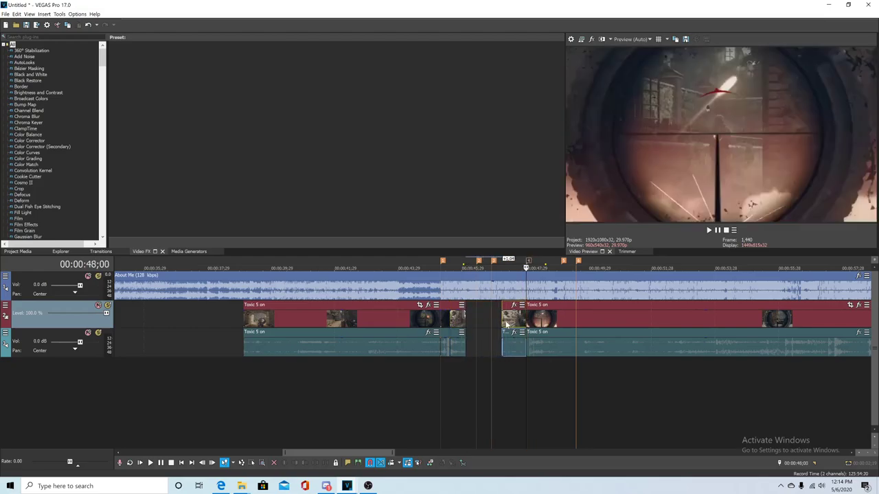
click(450, 324)
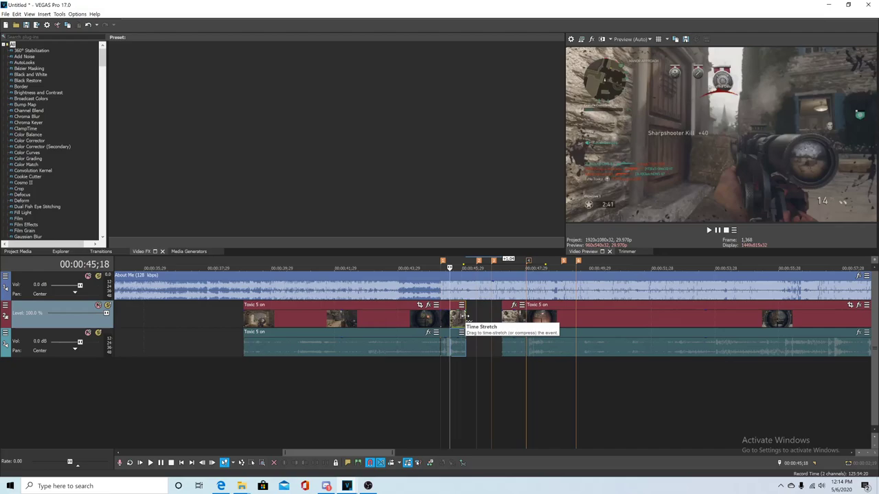
drag(465, 315, 502, 316)
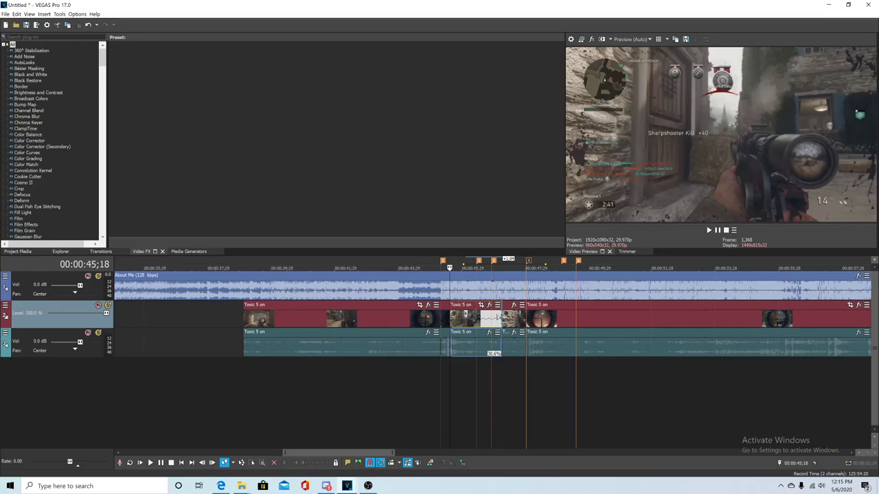
Play the section from 00:00:44;21 to 00:00:48;21 to check the slowed part and both shots against the beats.
key(space)
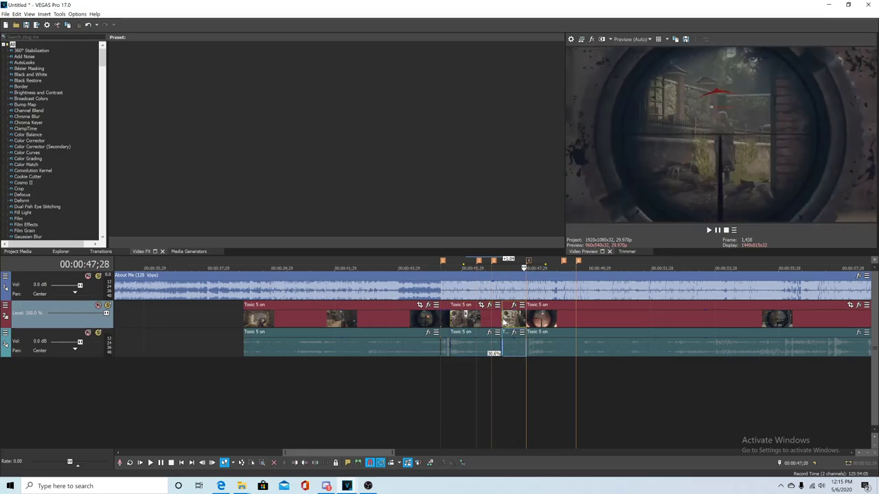
drag(422, 264, 547, 280)
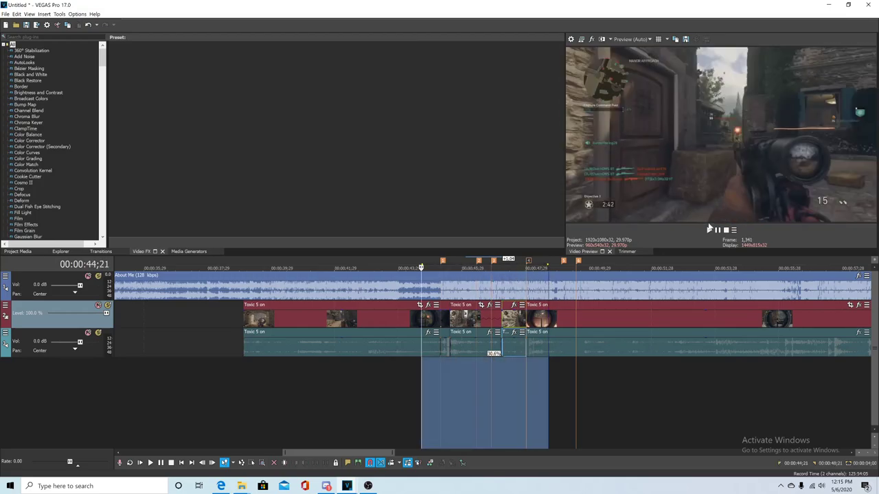
click(709, 230)
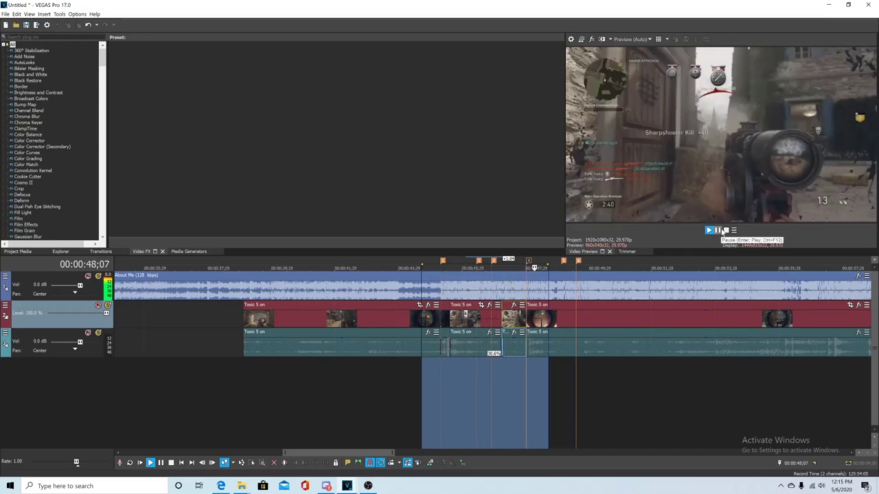
click(725, 230)
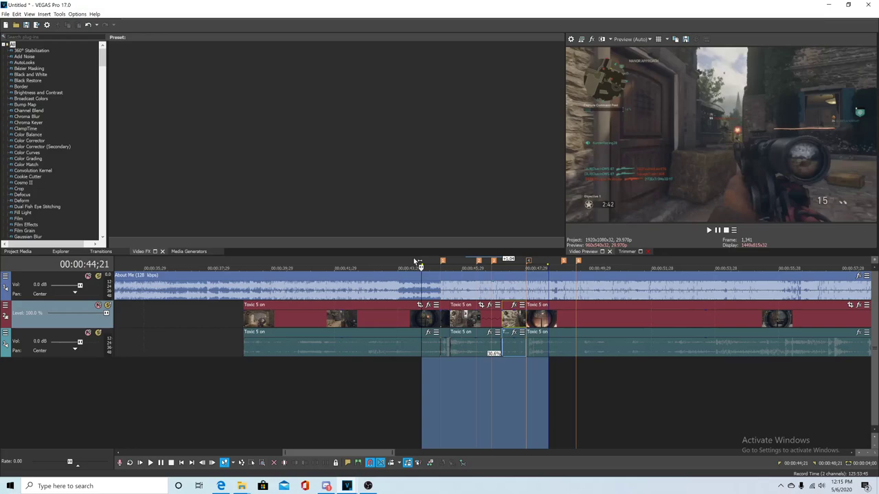
Play the section from 00:00:44;02 to 00:00:48;07 to check the lead-in and the shots against the song.
drag(402, 264, 534, 281)
click(711, 231)
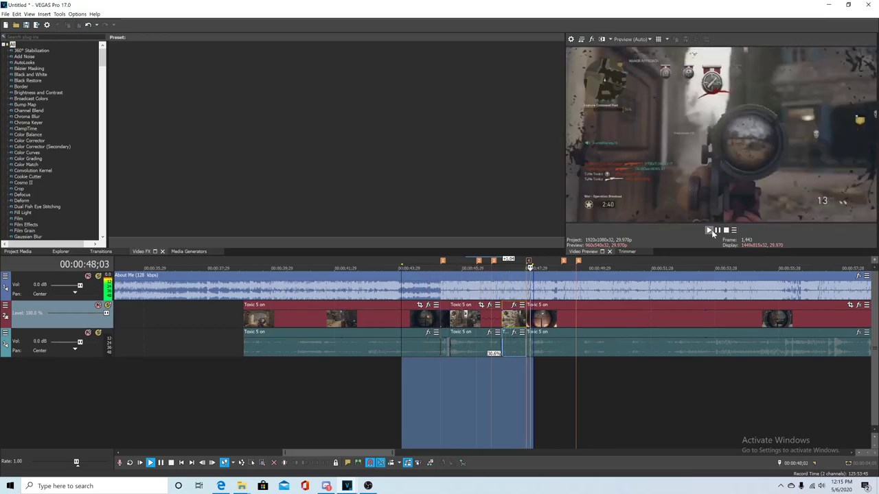
click(716, 230)
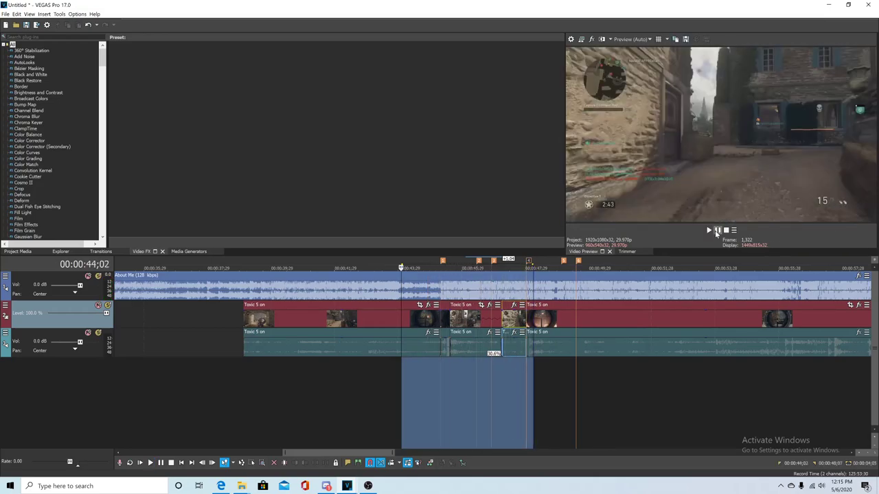
Play the last clip part from the fourth beat marker at 00:00:48;00 to review the footage that follows.
click(501, 317)
click(528, 317)
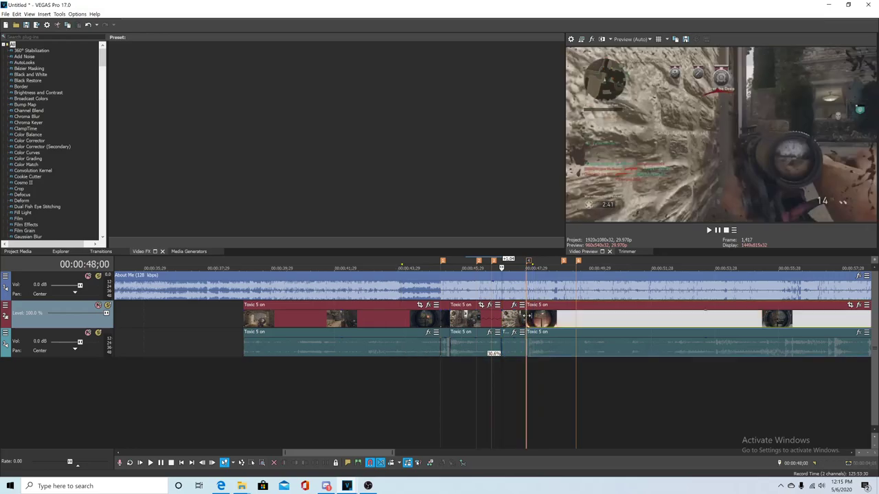
key(space)
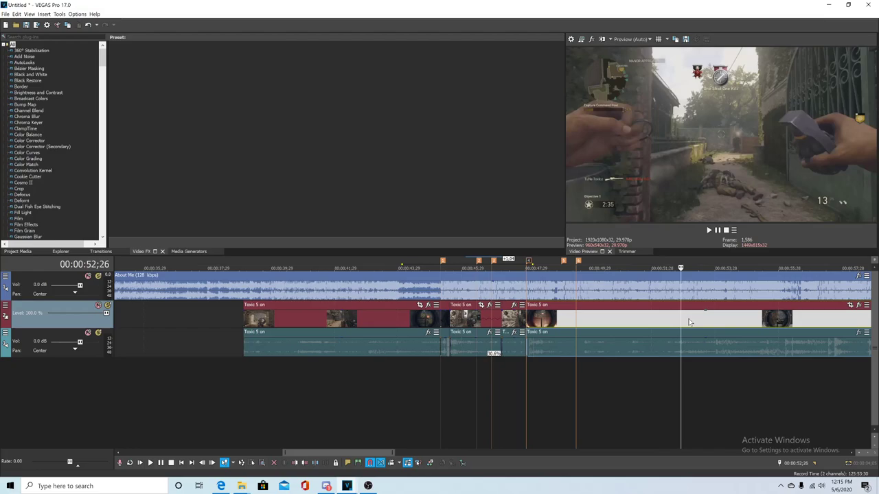
Undo the time stretch, the clip moves and the splits back to a single uncut part starting at the first beat marker.
scroll(667, 327, down, 3)
click(450, 317)
scroll(459, 323, up, 4)
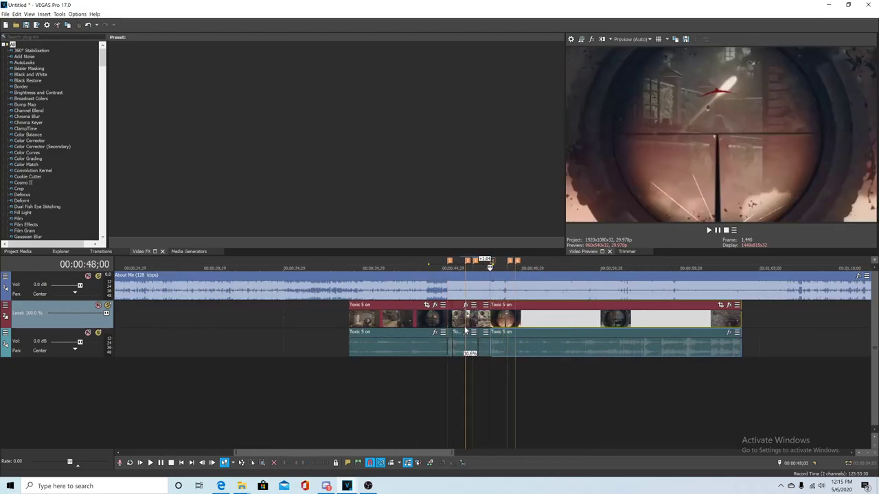
scroll(439, 319, up, 3)
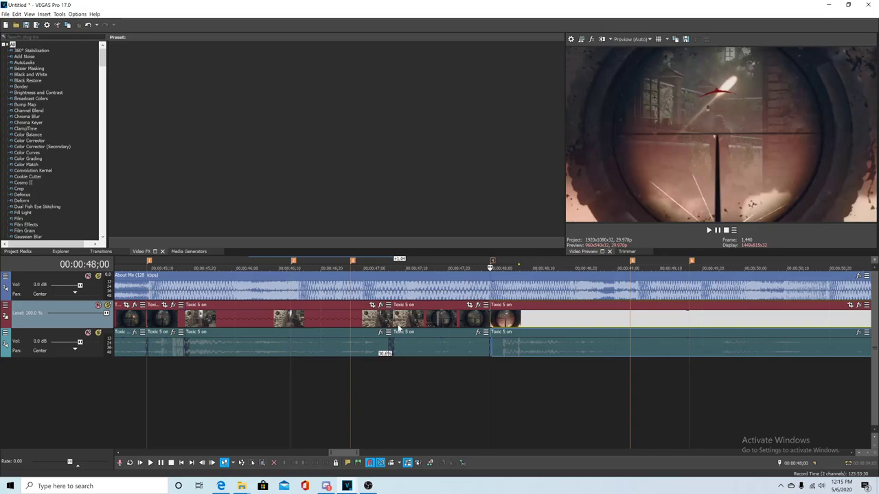
key(z)
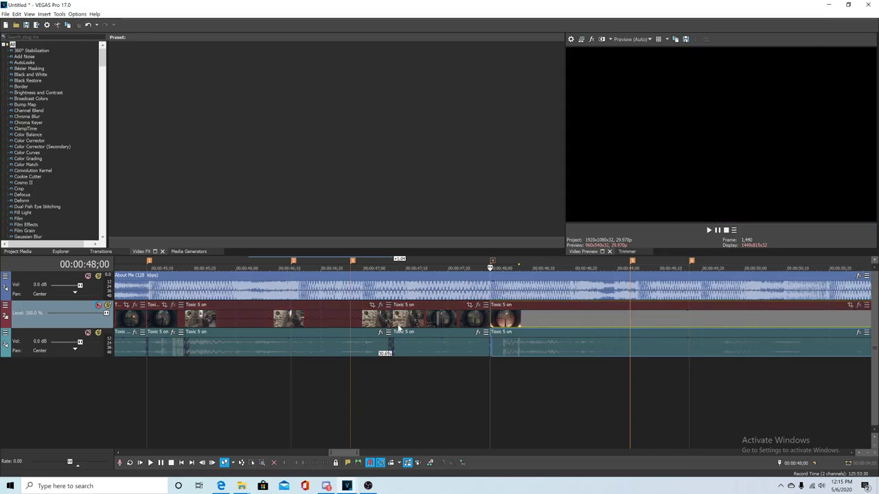
scroll(405, 319, down, 3)
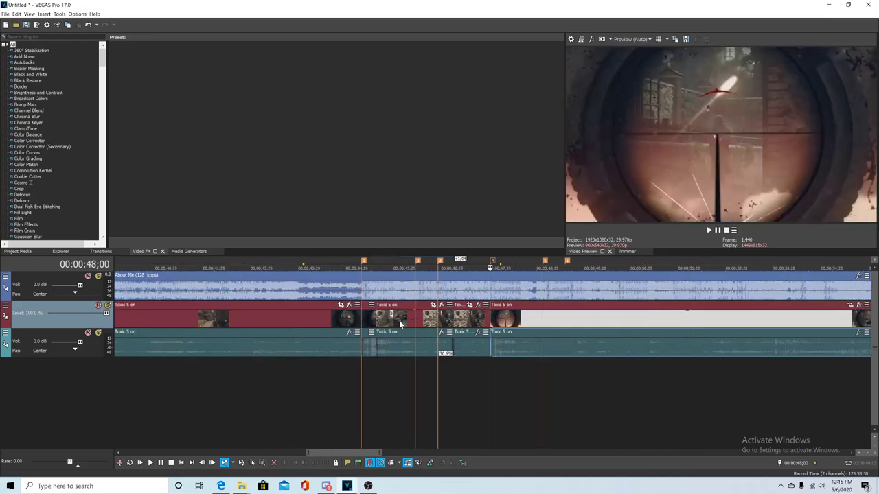
key(ctrl+z)
key(ctrl+z)
key(ctrl+z)
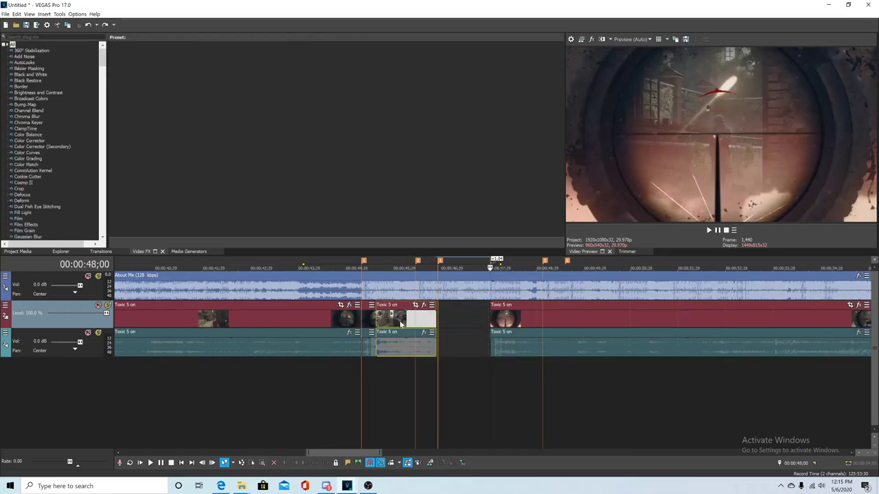
key(ctrl+z)
key(ctrl+z)
key(ctrl+z)
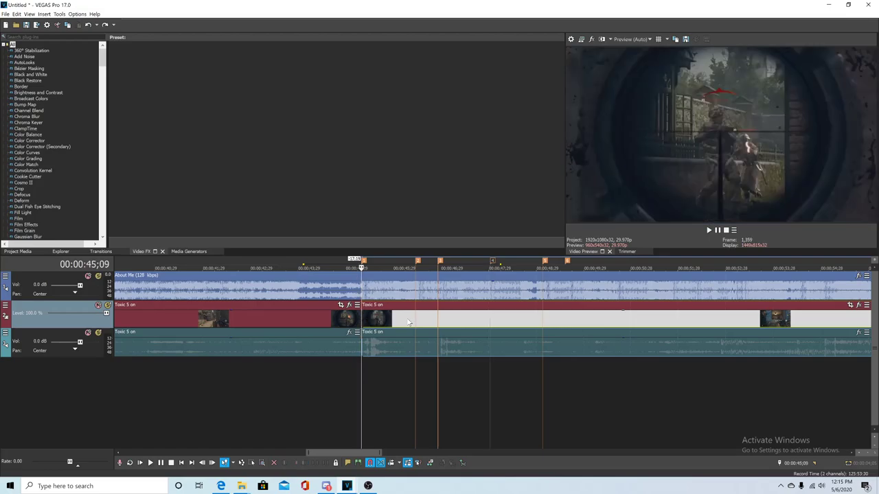
Split the second clip part at 00:00:46;26, on the frame where the second shot is fired.
click(407, 318)
key(space)
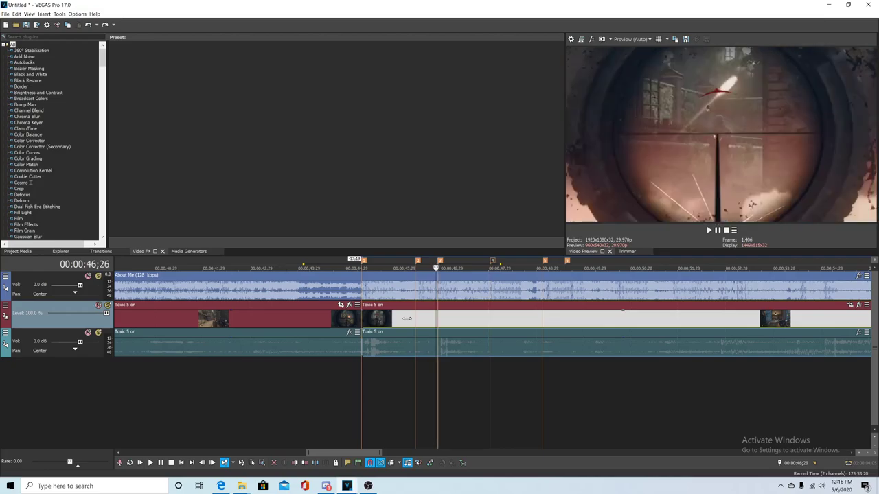
key(ctrl+v)
click(414, 321)
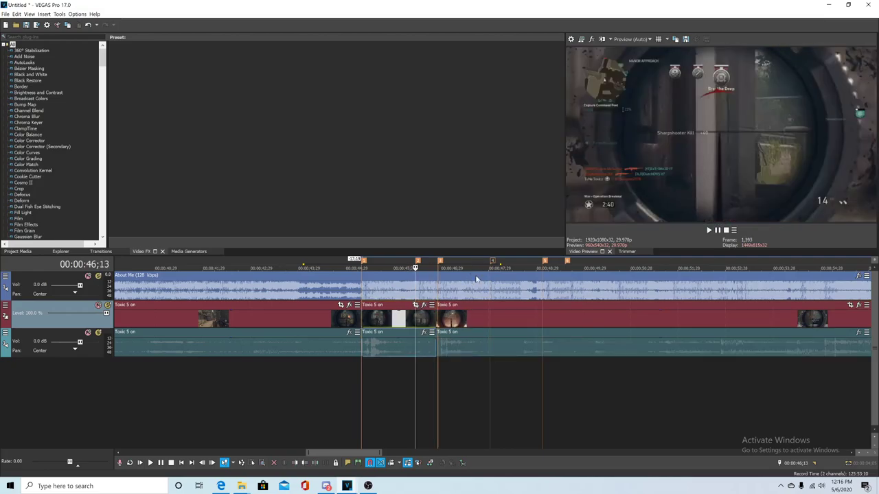
click(437, 321)
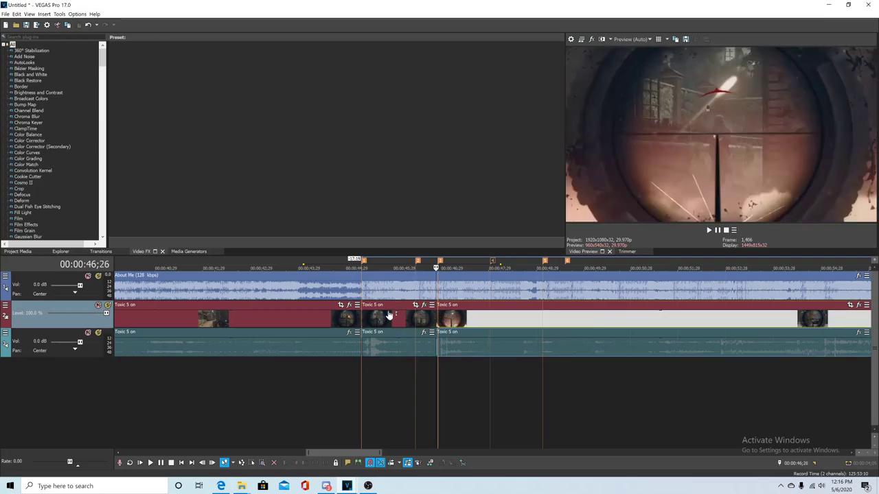
Split the second Toxic 5 on part at 00:00:45;15, shortly after the first shot at the first beat marker.
click(365, 322)
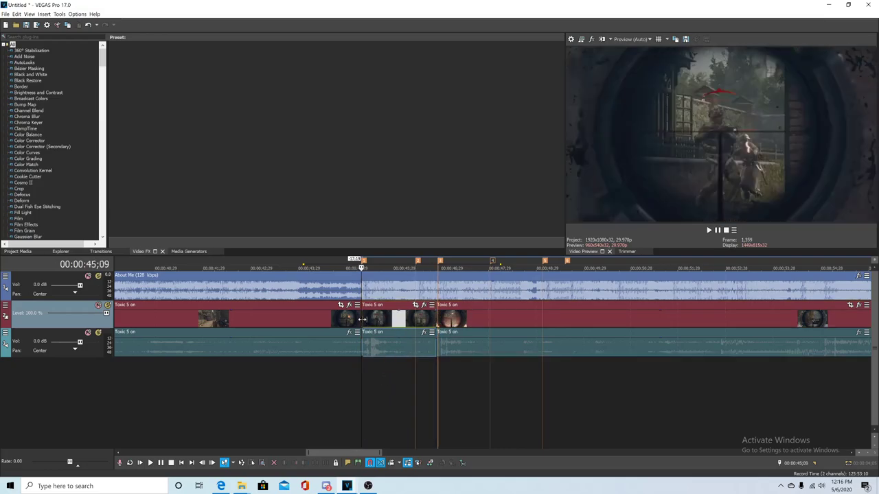
key(space)
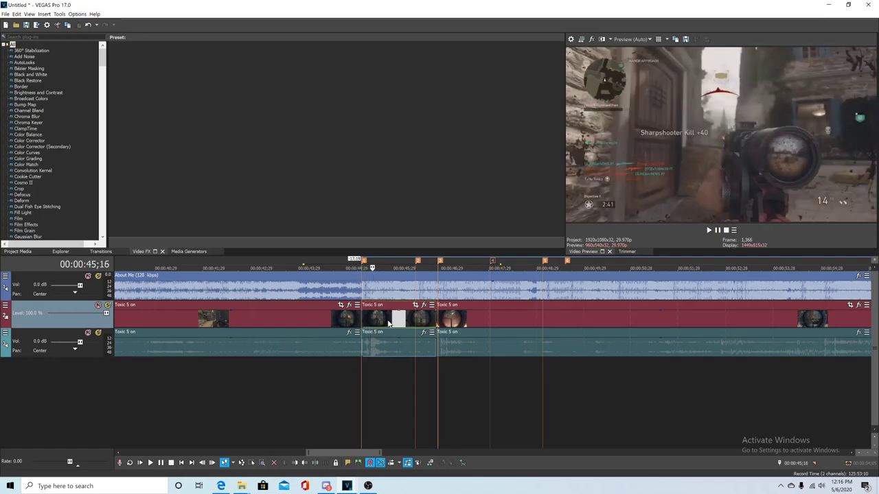
key(Left)
key(Left)
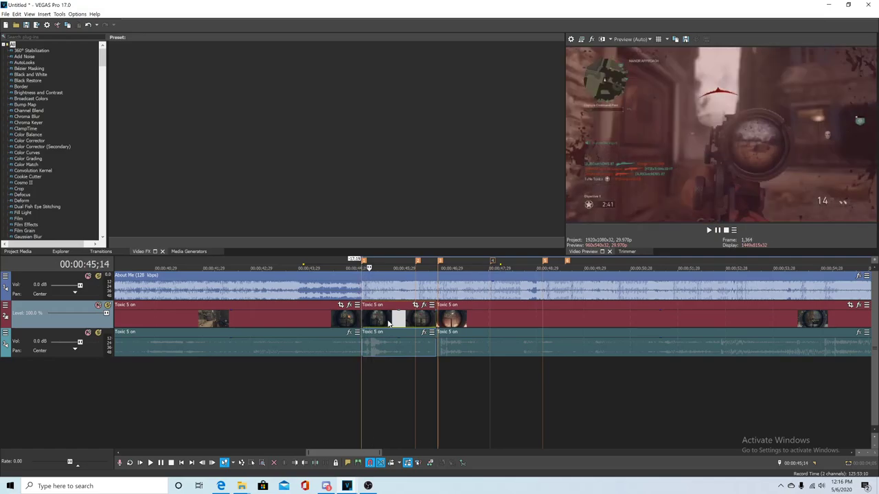
key(Right)
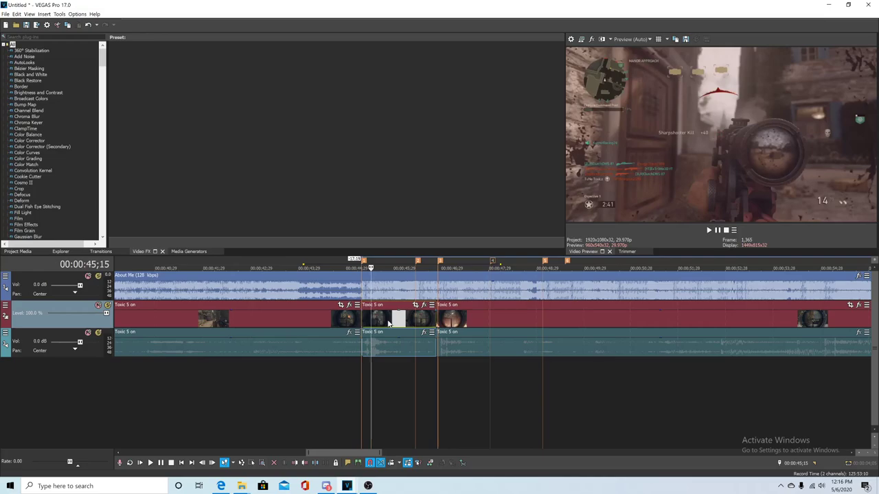
click(387, 323)
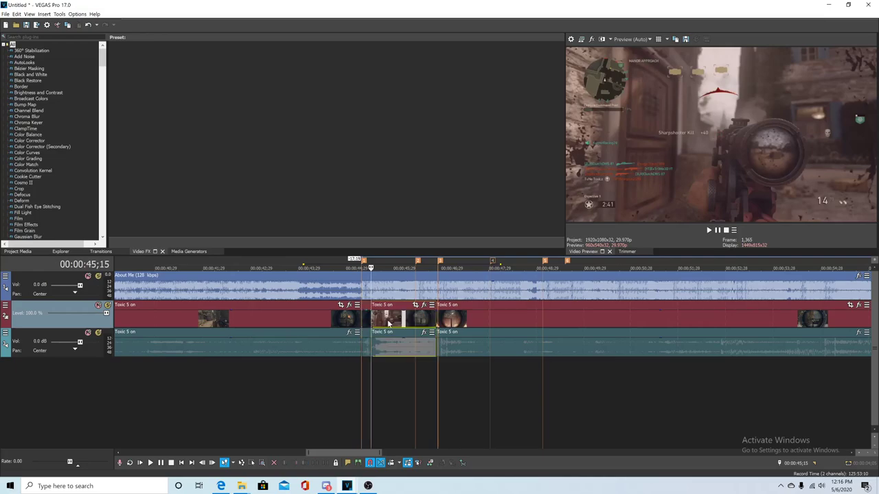
Split the part again at 00:00:46;15, where the player is scoped in before the second shot.
key(Right)
key(Right)
key(Right)
key(Right)
key(Right)
key(Right)
key(Right)
key(Right)
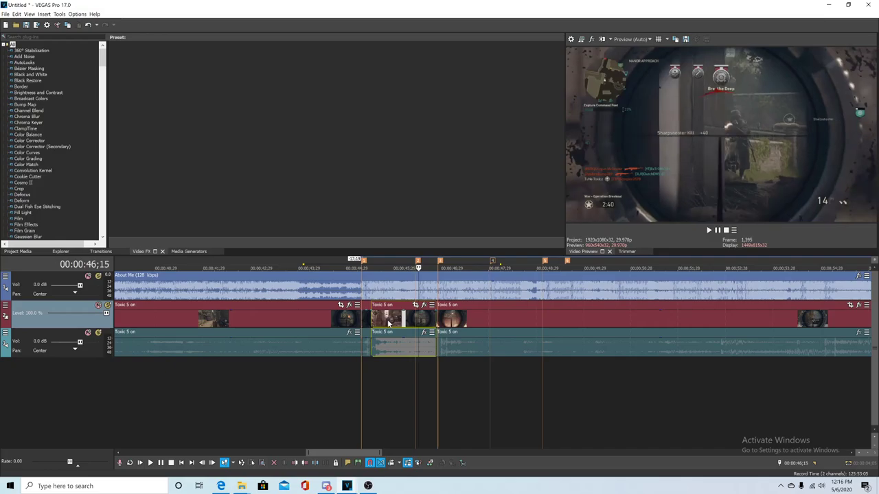
key(s)
Time-compress the part between the two new splits to a playback rate of 214.3%.
click(395, 319)
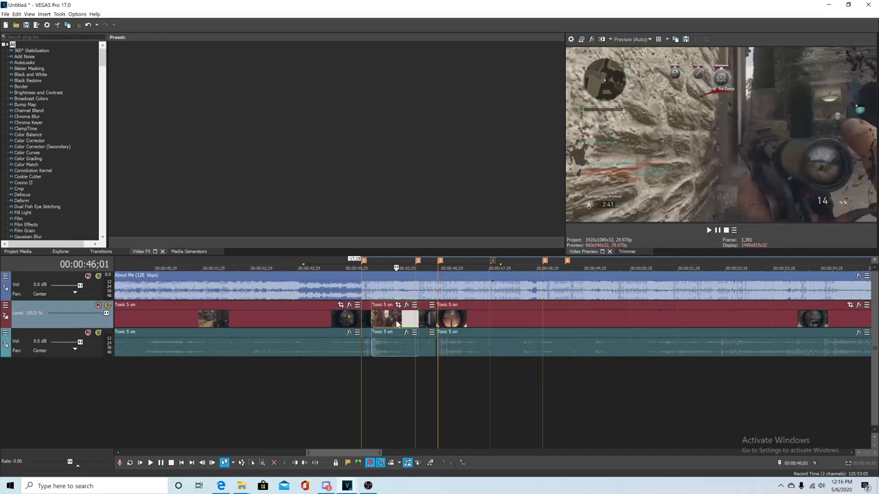
scroll(396, 320, up, 3)
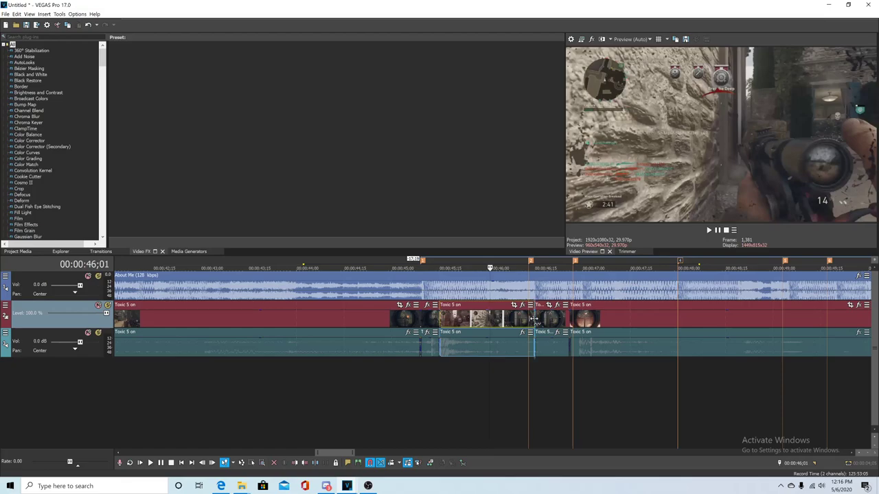
drag(534, 319, 481, 320)
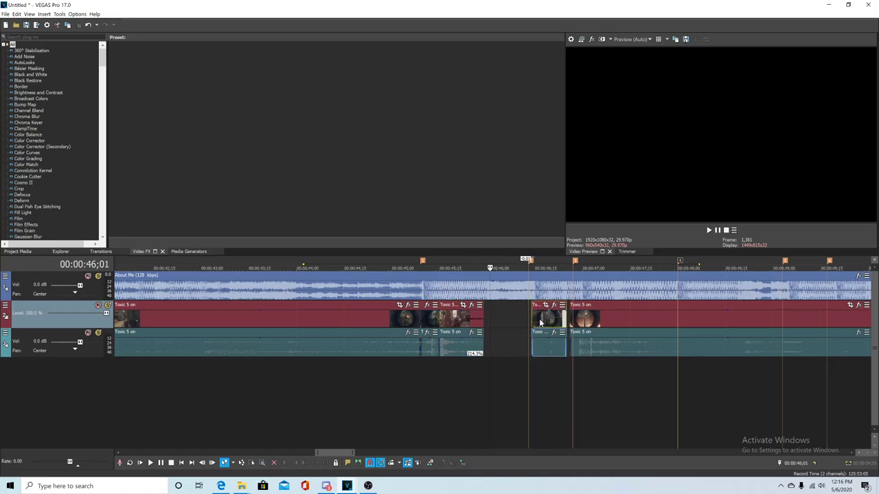
Move the short scoped-in part and the last part to meet at the second beat marker, and extend the sped-up part to 176.5% to close the gap.
drag(553, 321, 512, 320)
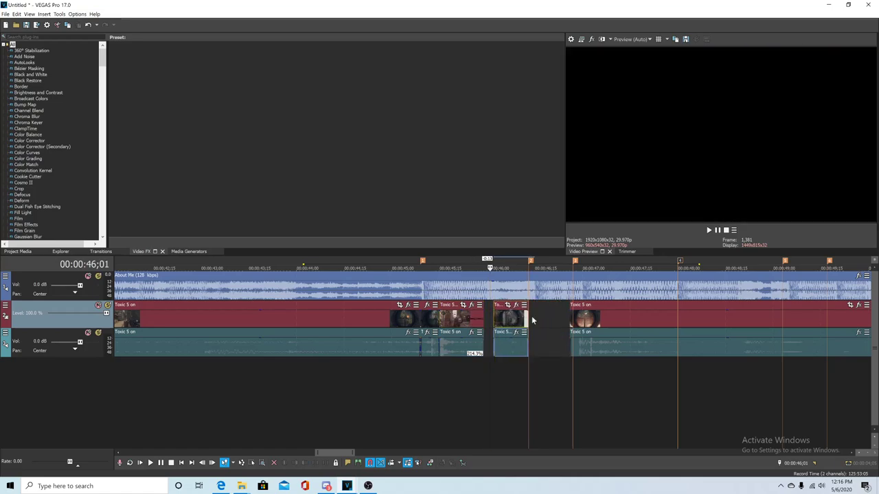
drag(589, 320, 551, 318)
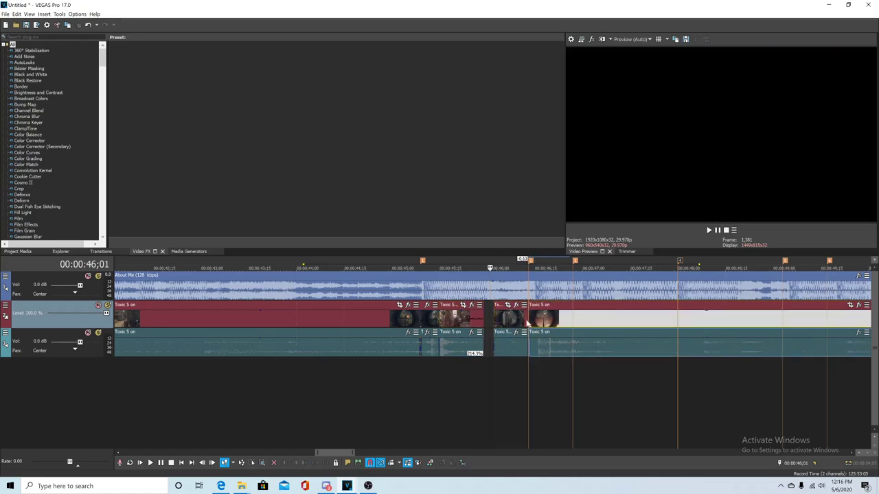
click(529, 323)
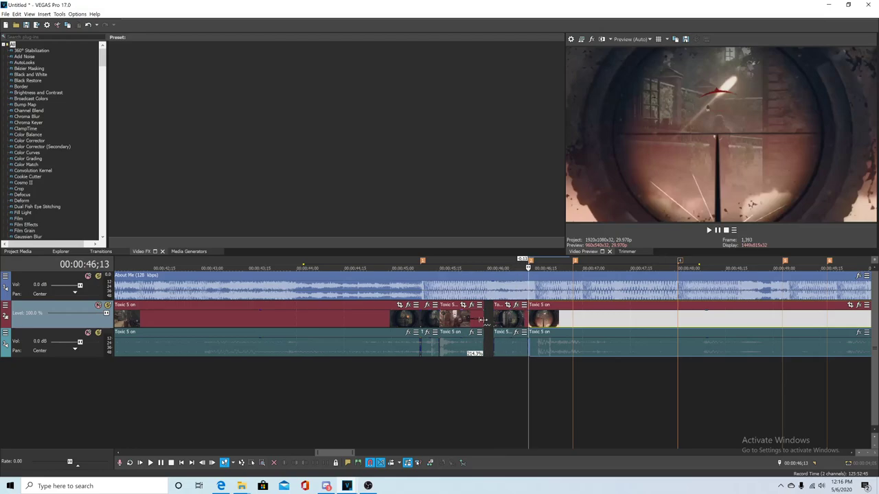
drag(484, 320, 494, 320)
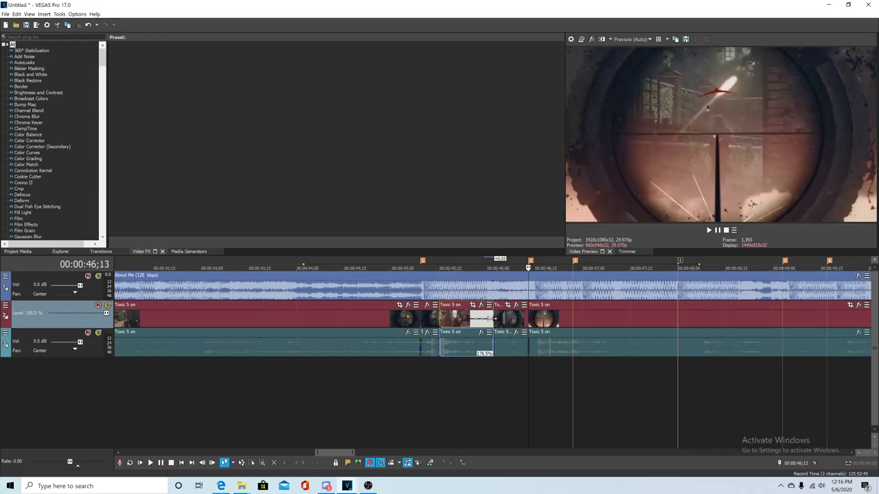
click(494, 319)
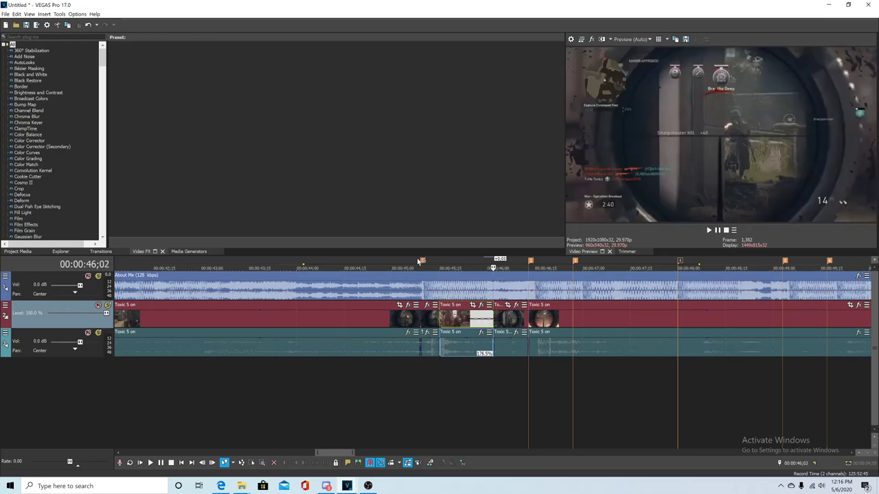
Play the section from 00:00:44;18 to 00:00:46;28 to check both shots against the song's beats.
drag(353, 256, 574, 276)
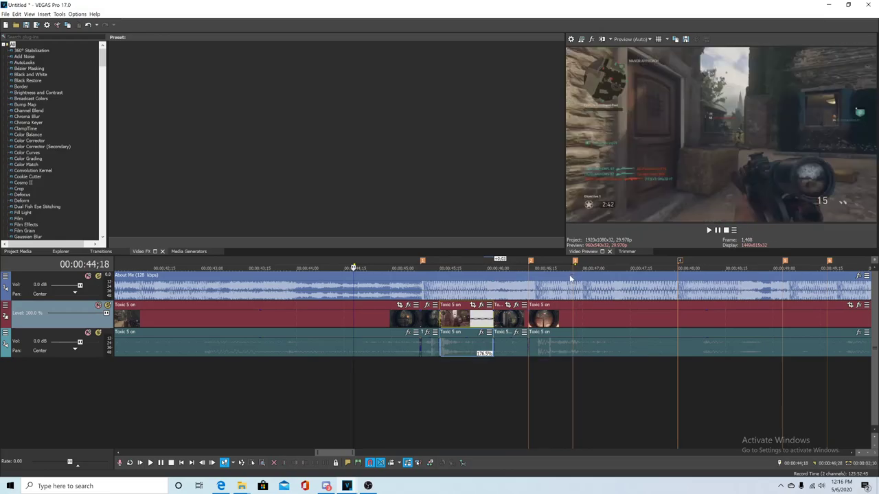
click(709, 230)
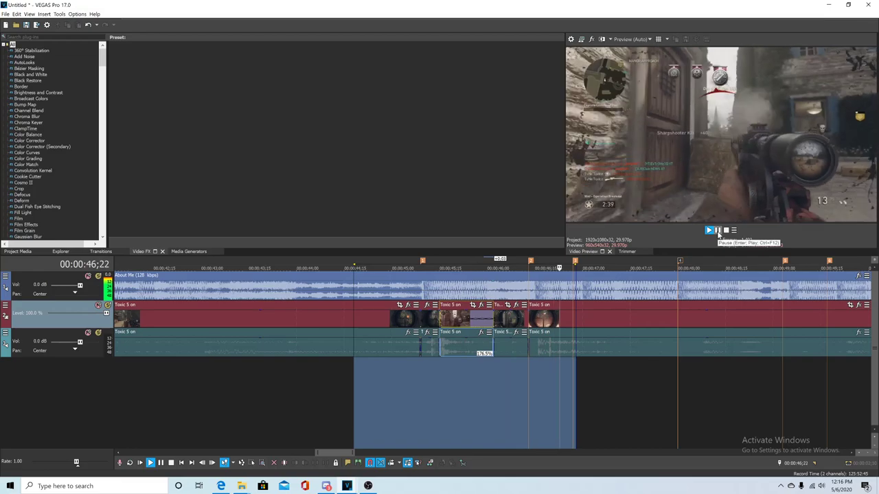
key(space)
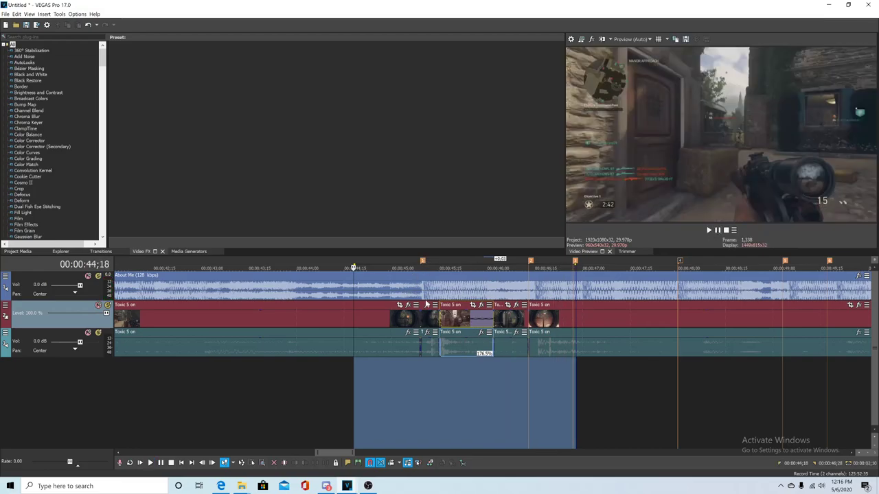
Review the last clip part from the second beat marker at 00:00:46;13 through the fourth marker at 00:00:48;00.
click(527, 318)
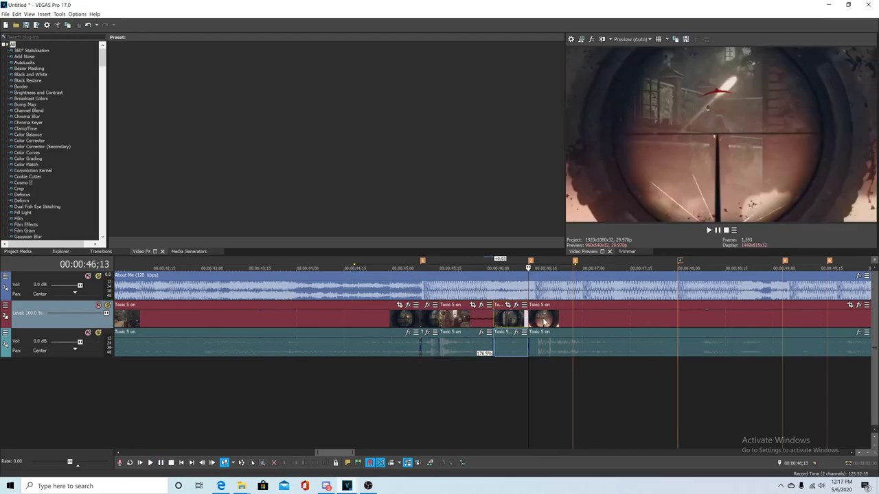
click(546, 320)
click(565, 320)
click(585, 324)
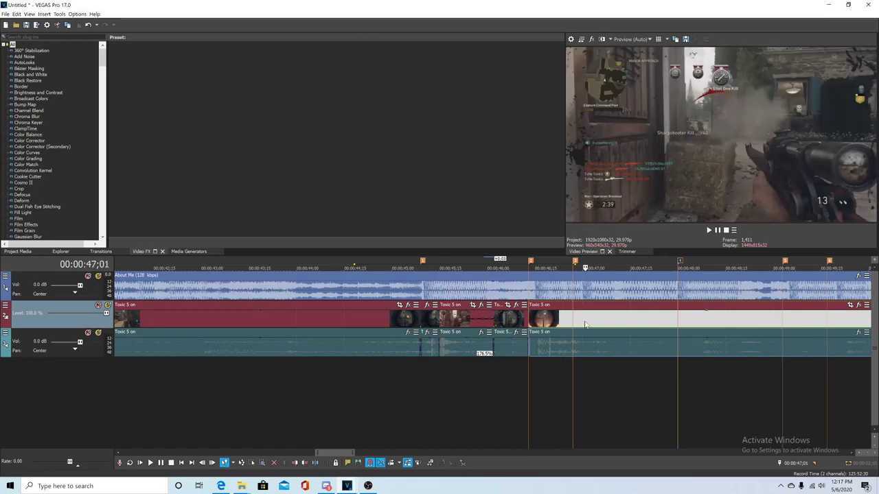
key(Right)
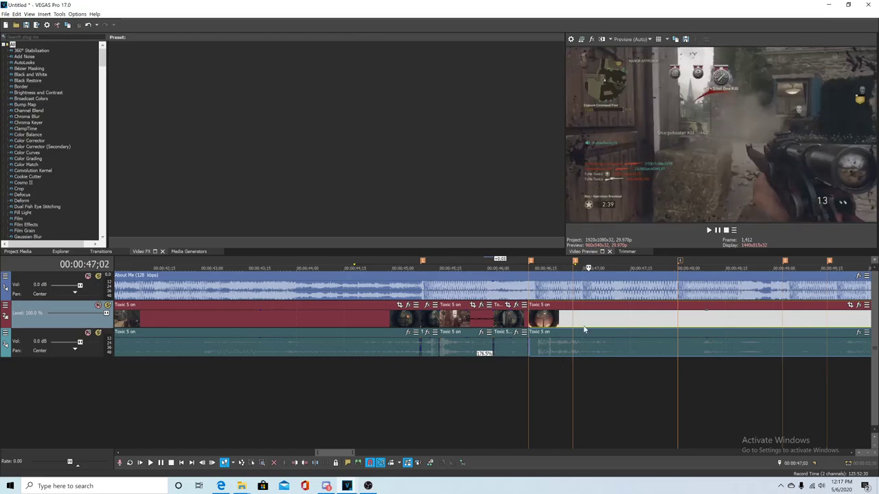
scroll(466, 376, down, 3)
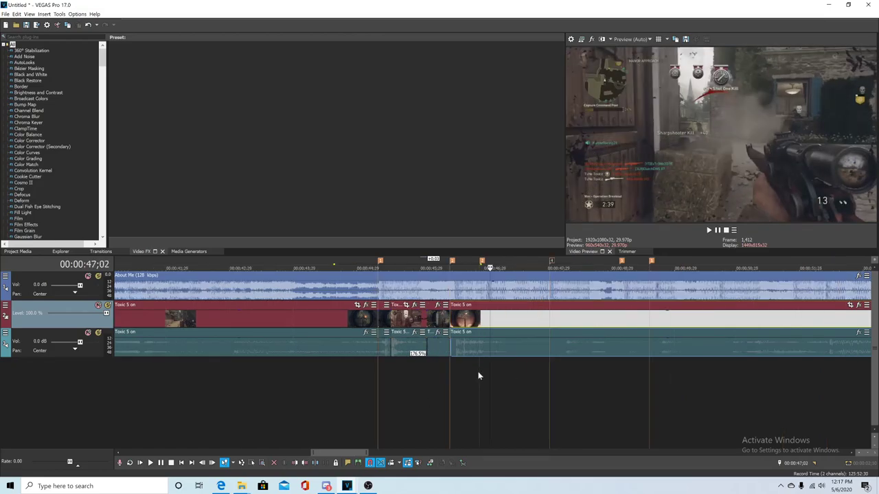
click(483, 319)
click(536, 317)
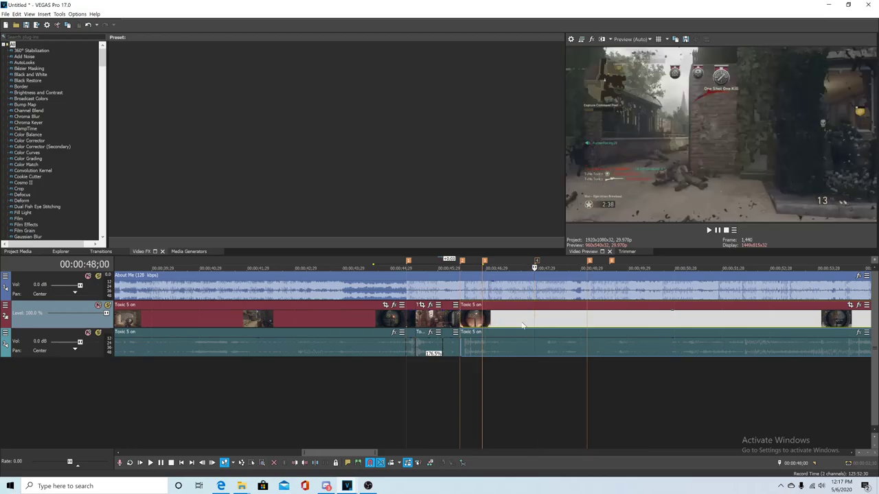
Trim the start of the first Toxic 5 on part to 00:00:44;13, just before the scope-in, and check the remaining footage.
click(394, 317)
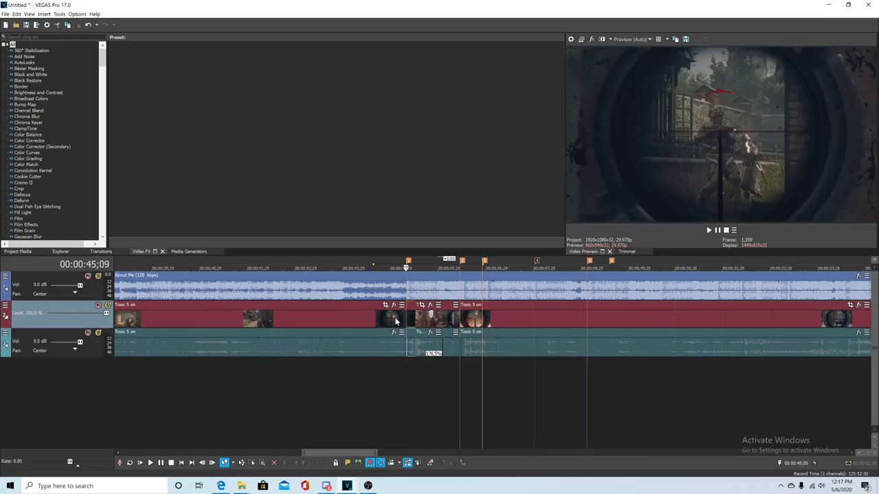
click(363, 313)
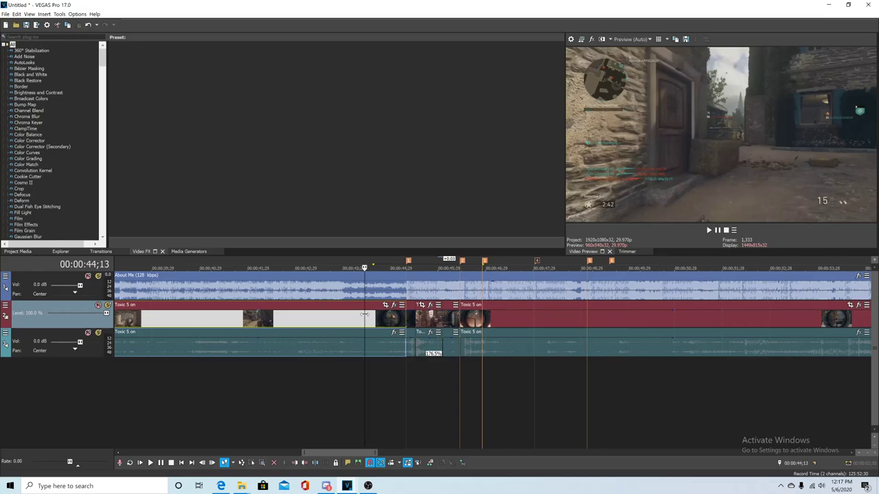
right_click(342, 318)
click(363, 274)
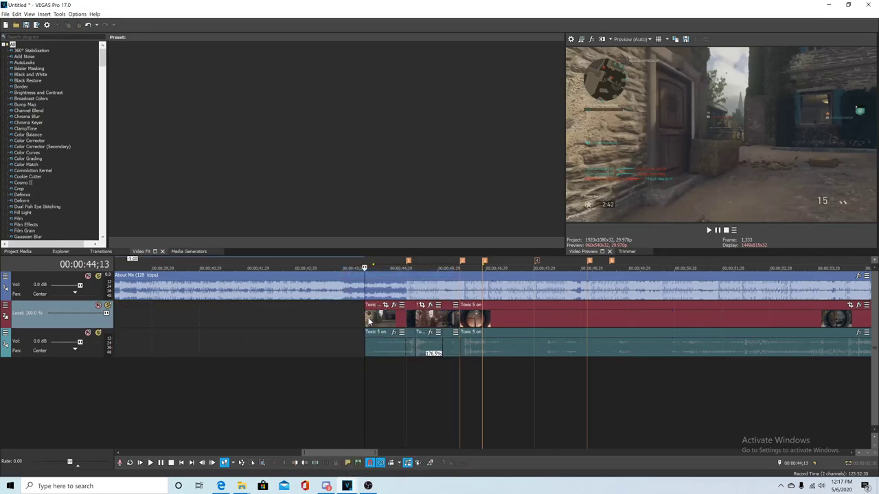
click(377, 323)
click(393, 323)
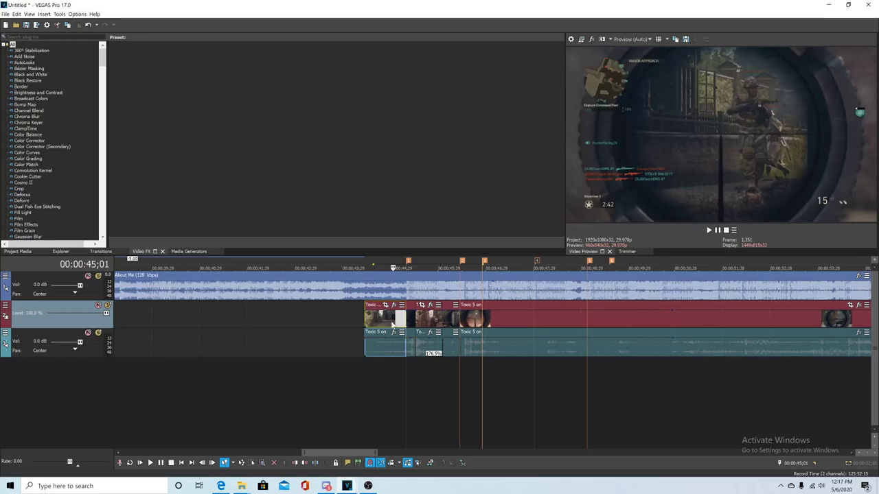
Switch to the jaykells dualtage.veg project and examine how its clips between 00:01:08;04 and 00:01:17;29 line up with the beat markers.
mouse_move(346, 484)
click(323, 436)
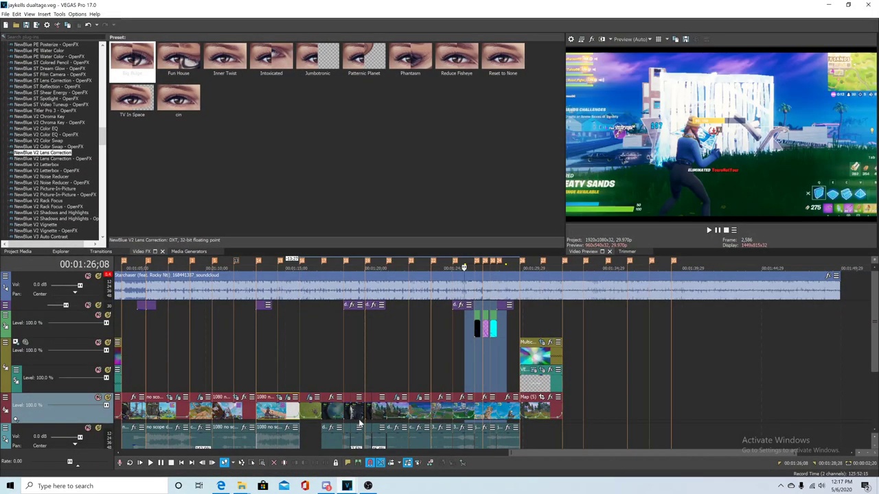
click(332, 415)
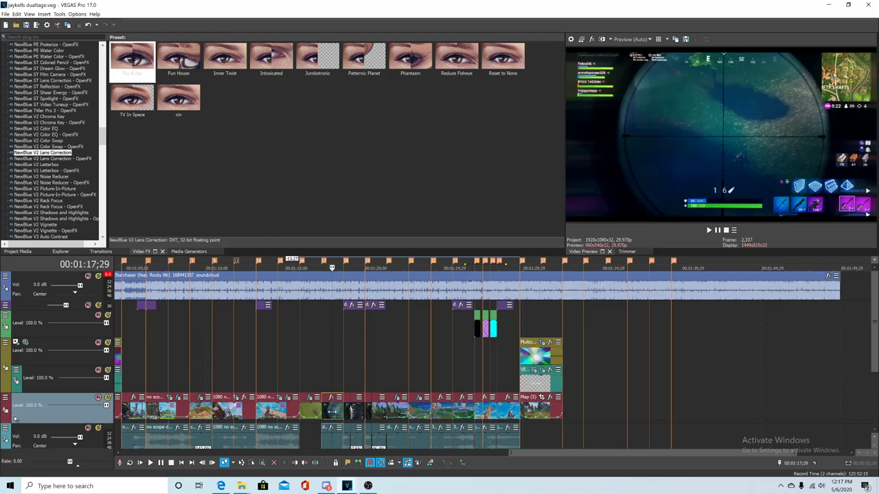
click(288, 412)
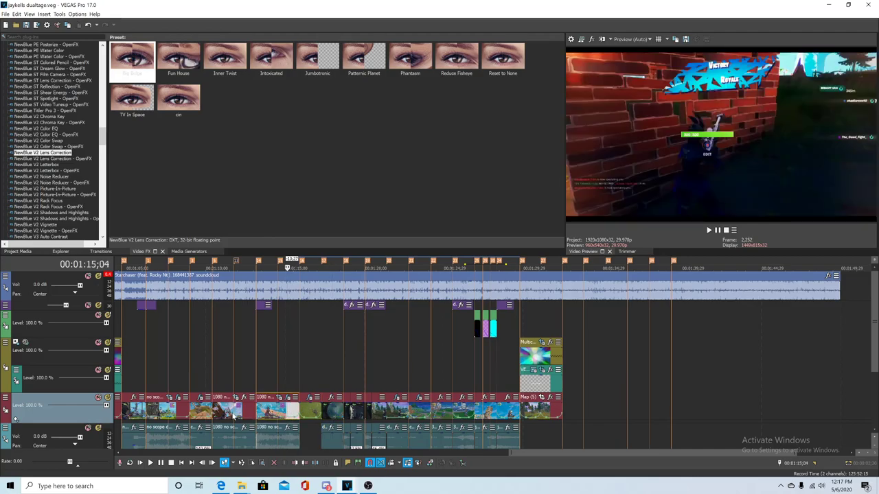
click(203, 412)
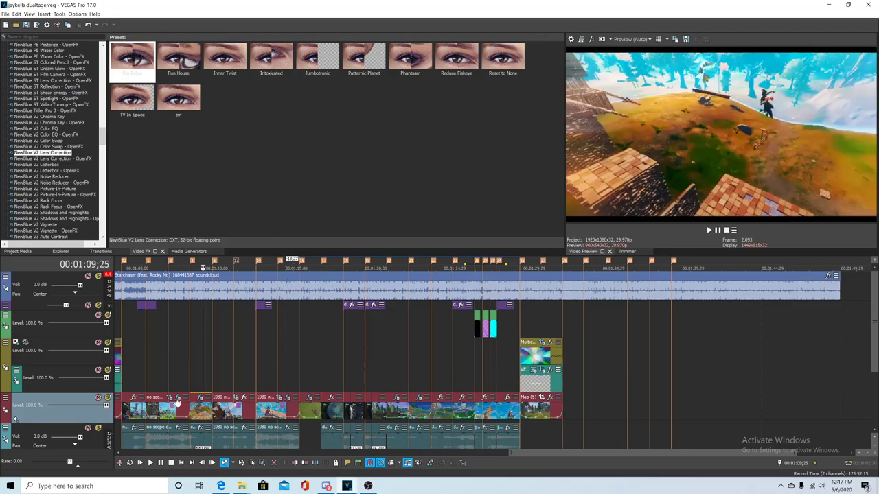
click(176, 410)
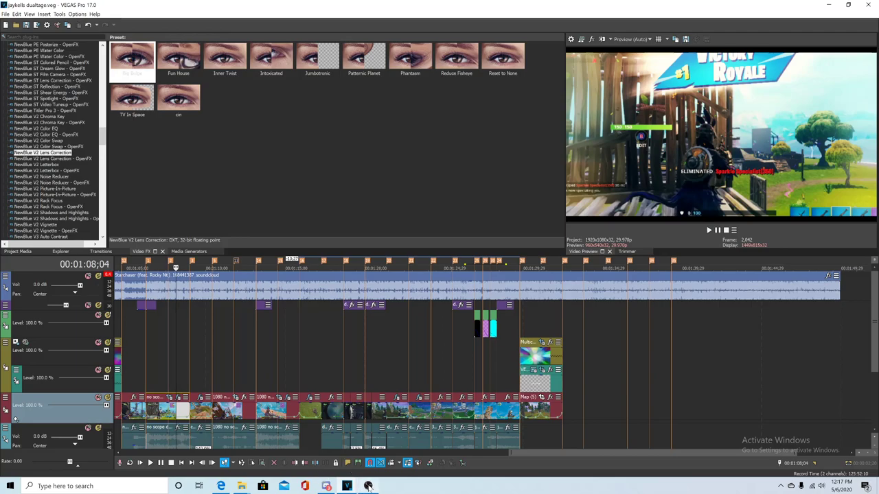
mouse_move(368, 486)
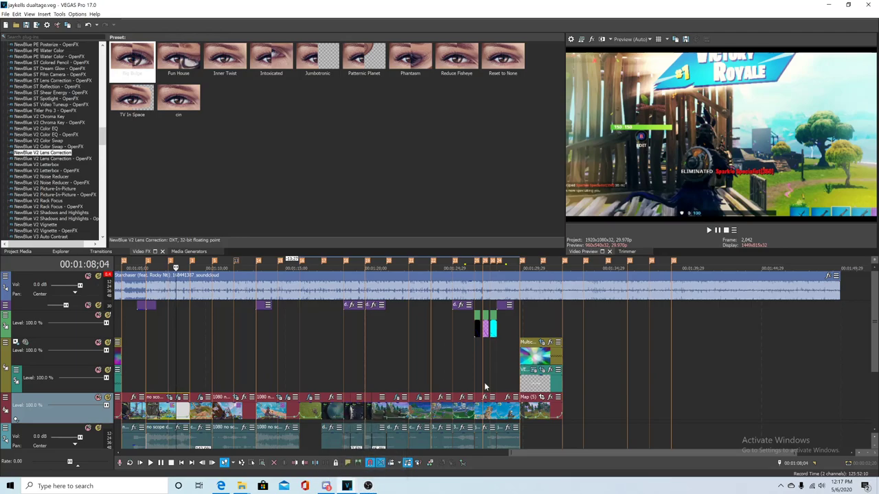